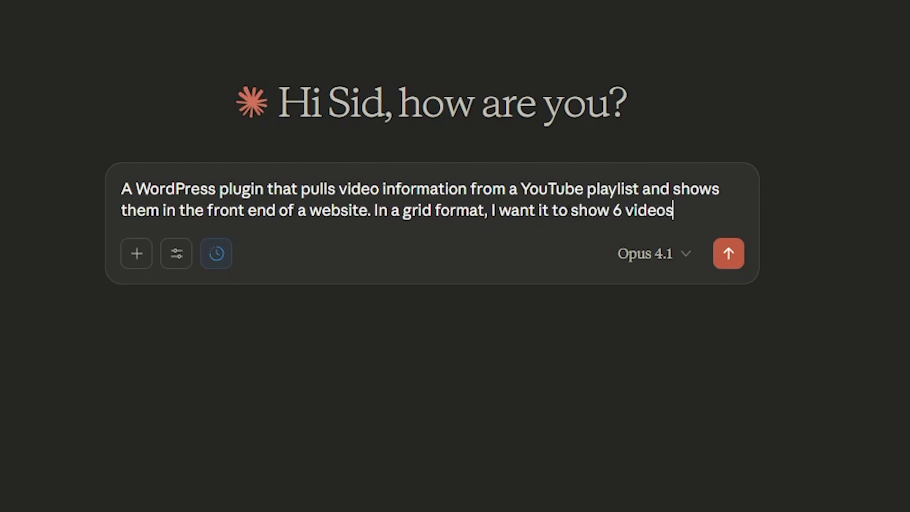
Finish the Claude prompt: at least six videos, custom styling, and a play button that opens each video
type("atleast.")
key("shift+Return")
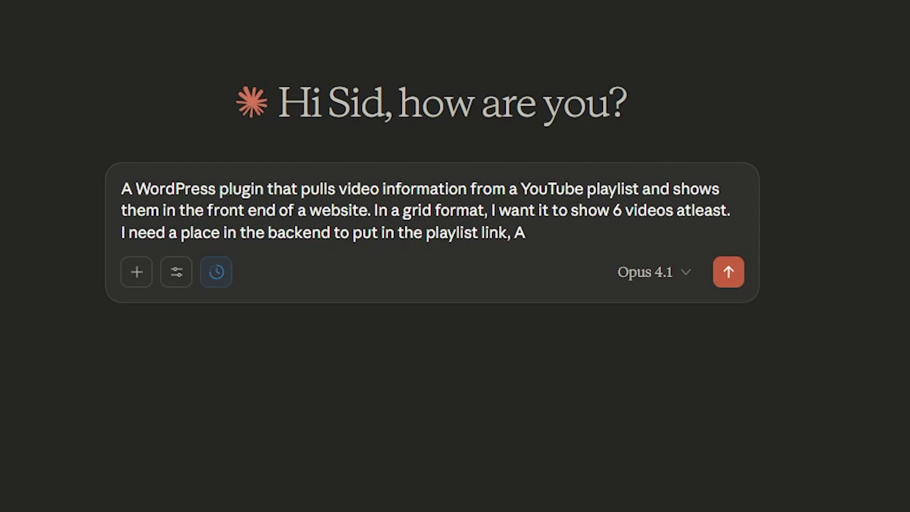
type("and also custolm")
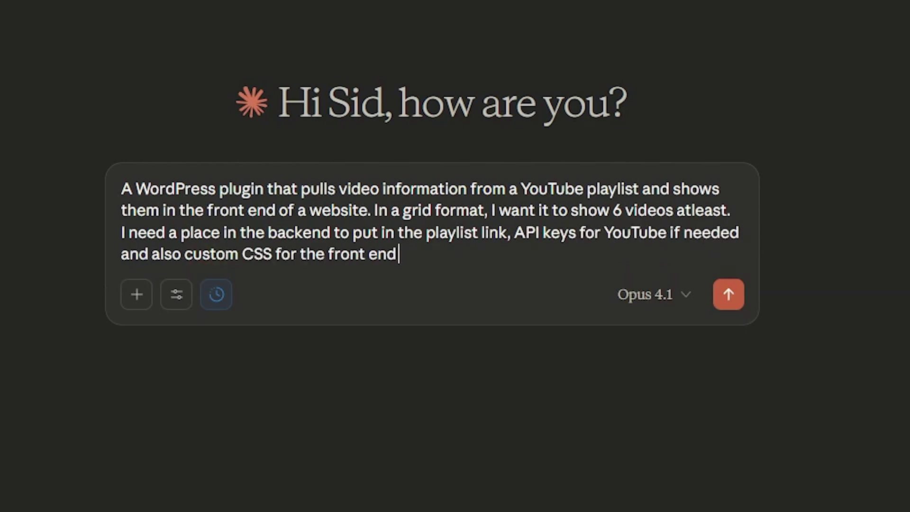
key("shift+Return")
key("shift+Return")
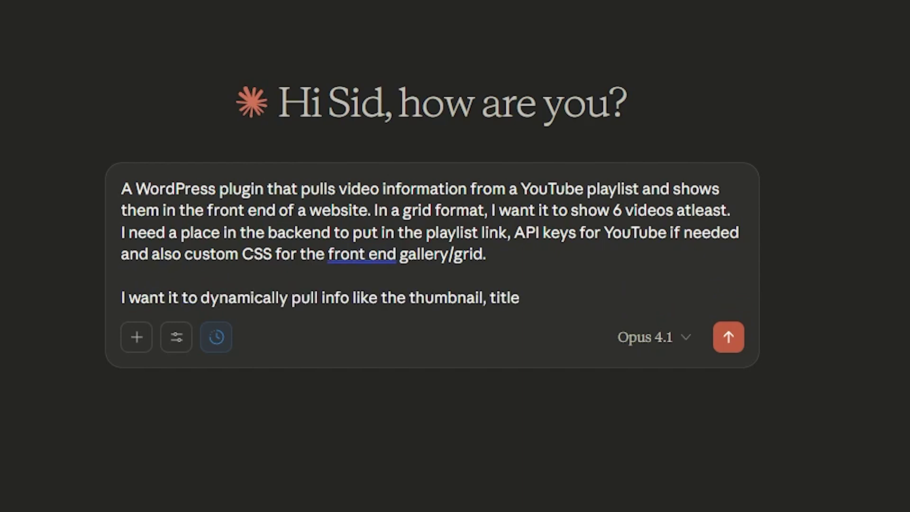
type("wn styling, I don’t want it to just embed videos.")
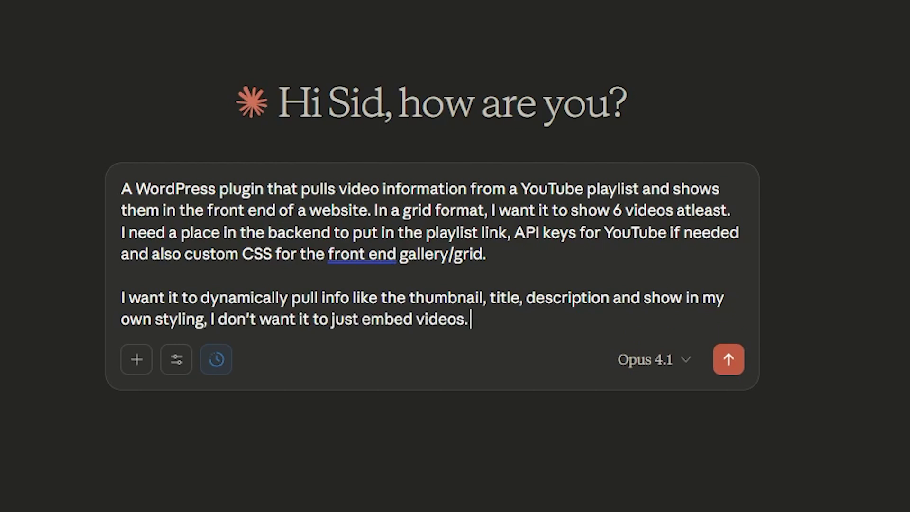
type(" a play button that opens the video")
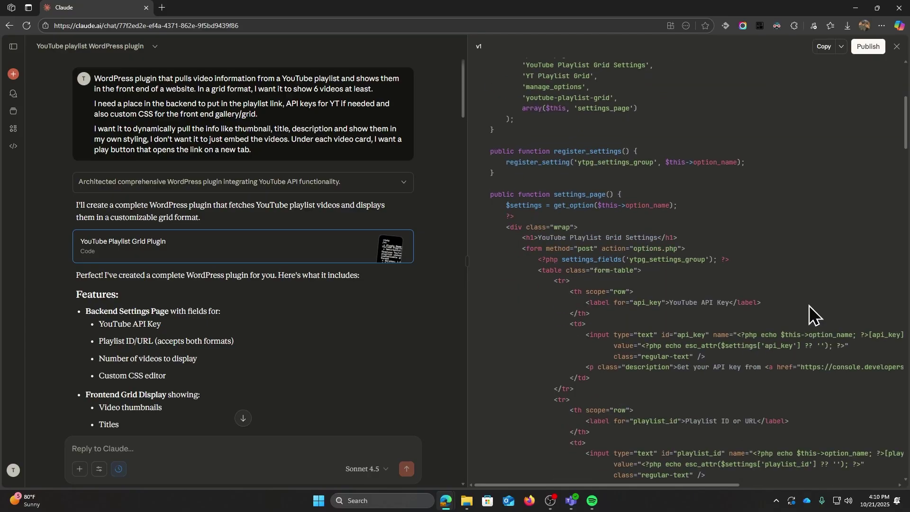
Scroll through the generated YouTube Playlist Grid plugin code in Claude's artifact panel
scroll(810, 305, "down", 15)
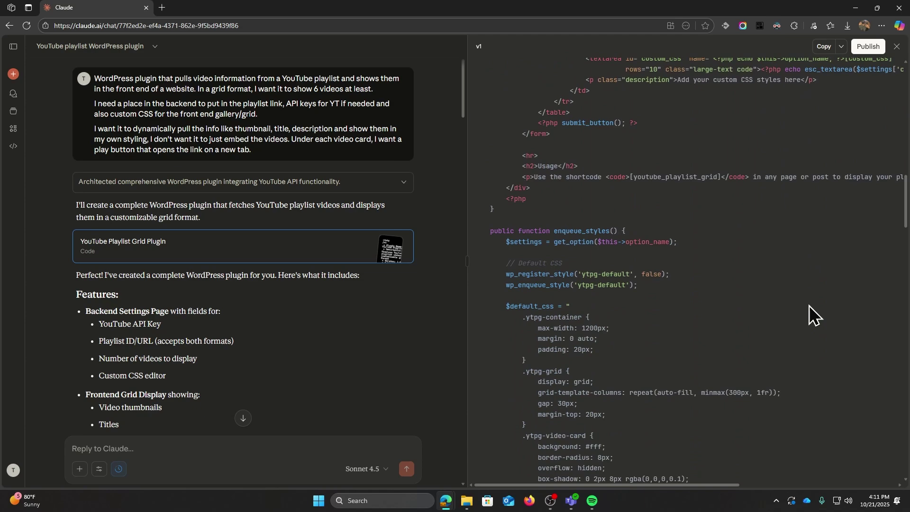
scroll(809, 305, "down", 15)
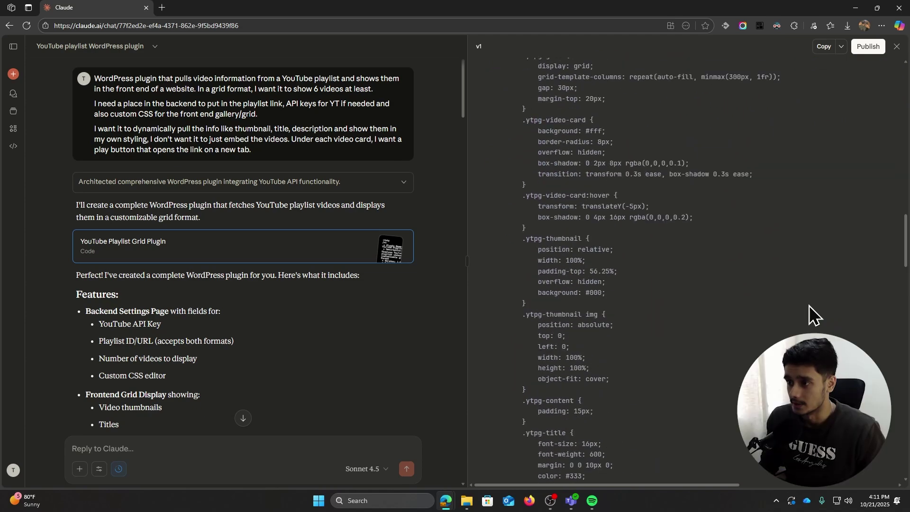
scroll(809, 308, "down", 15)
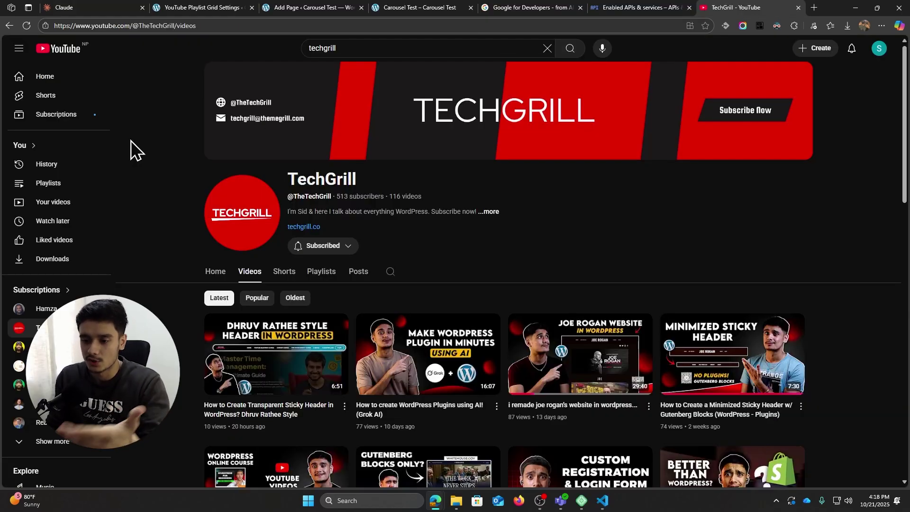
From the channel's Playlists, open the six-video 'Subscribe to TechGrill' playlist
scroll(131, 141, "down", 8)
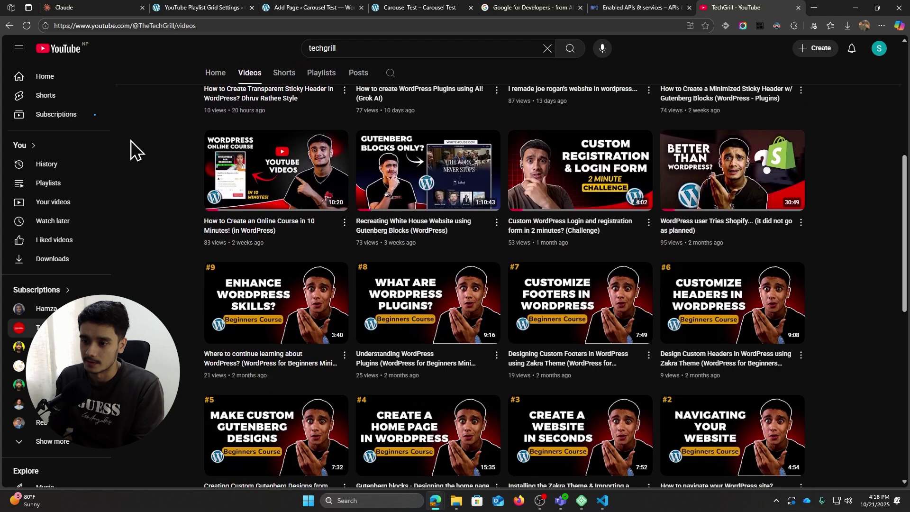
scroll(331, 264, "down", 3)
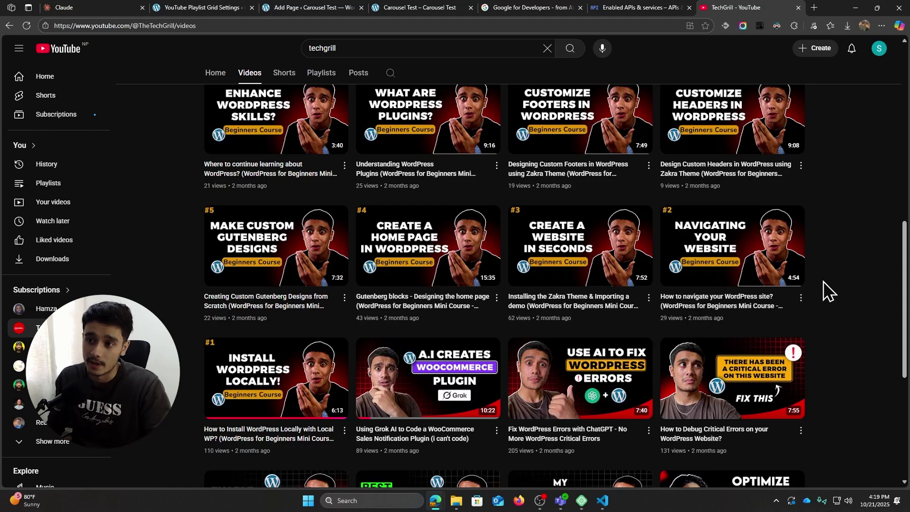
scroll(823, 281, "up", 3)
left_click(331, 74)
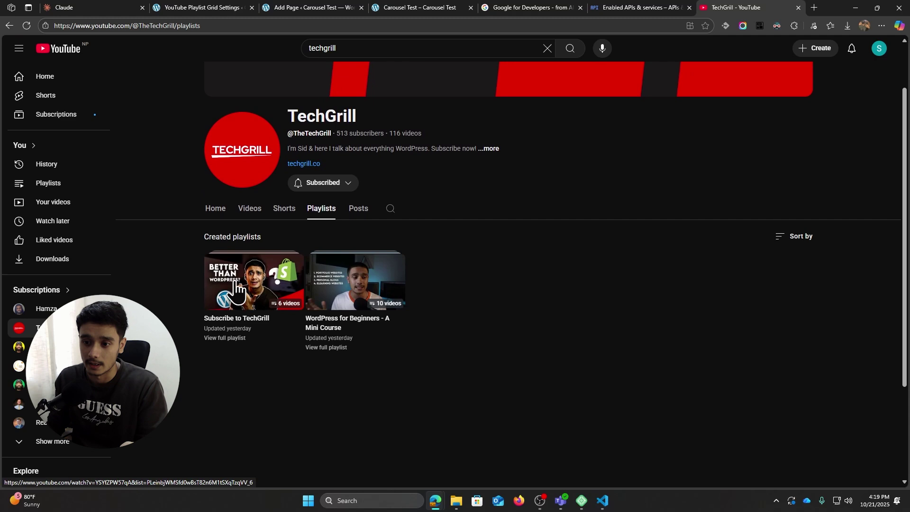
left_click(251, 289)
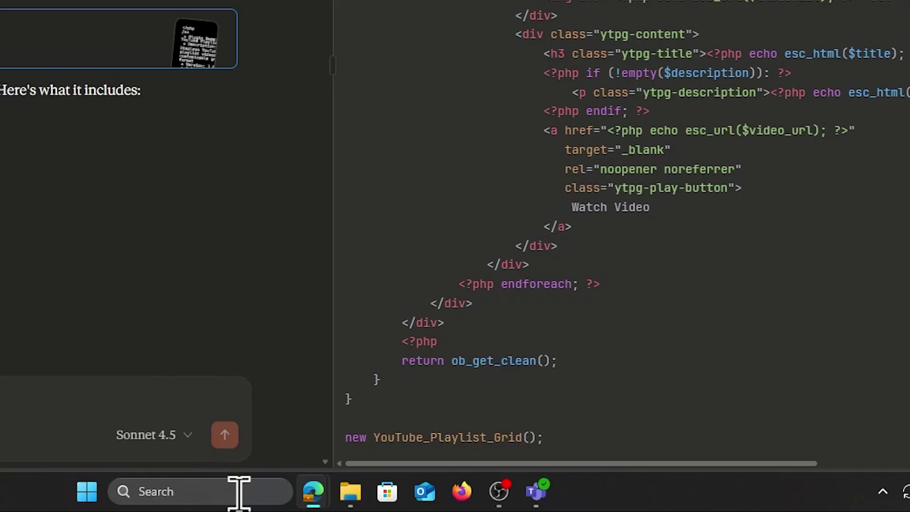
Launch Visual Studio Code from Windows search
left_click(238, 491)
type("local")
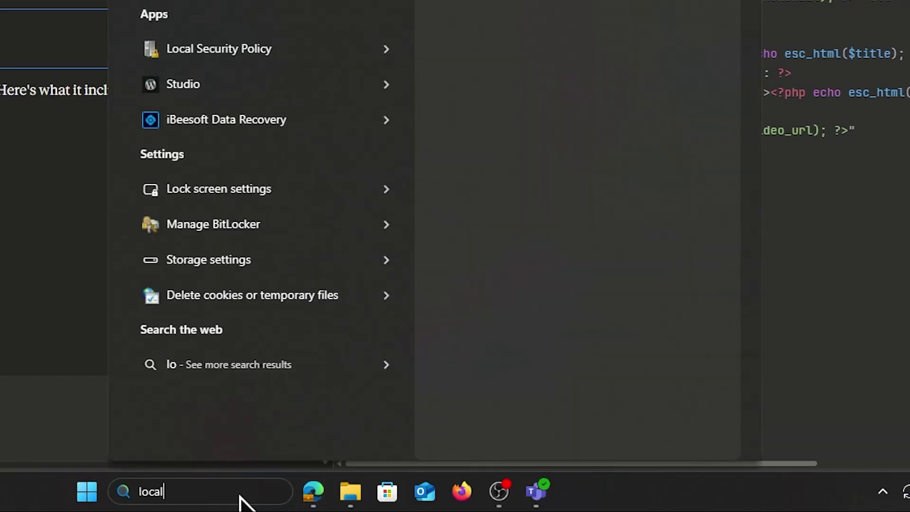
key("BackSpace")
key("BackSpace")
key("BackSpace")
key("BackSpace")
key("BackSpace")
type("vs c")
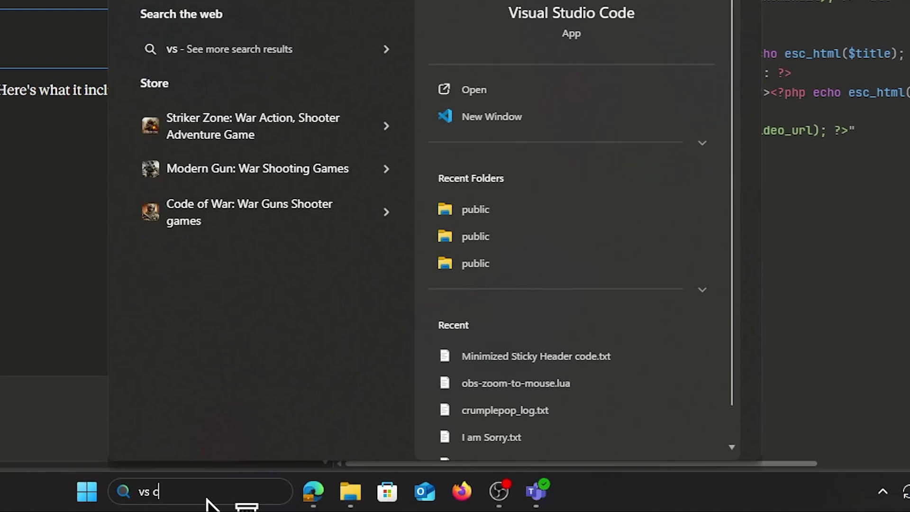
type("o")
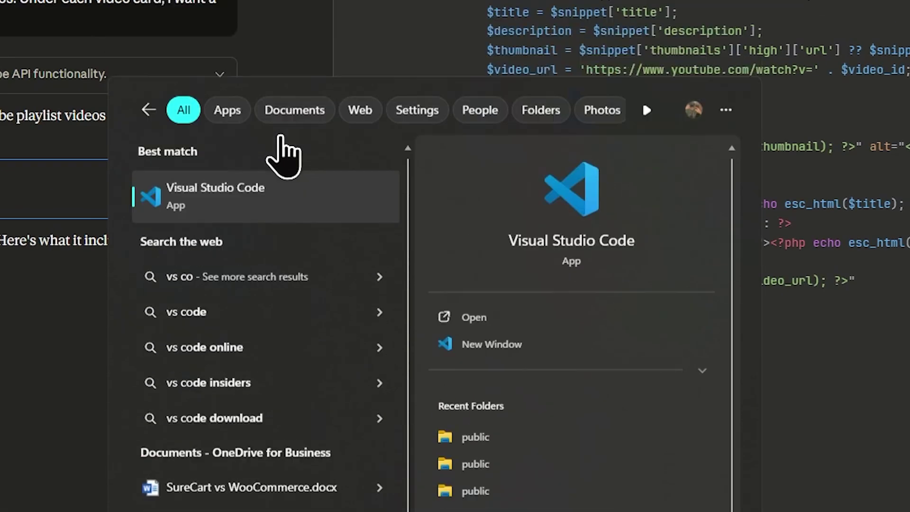
Create zamkai-yt-carousel/zamkai-yt-carousel.php under plugins and paste the plugin code into it
right_click(143, 143)
left_click(244, 204)
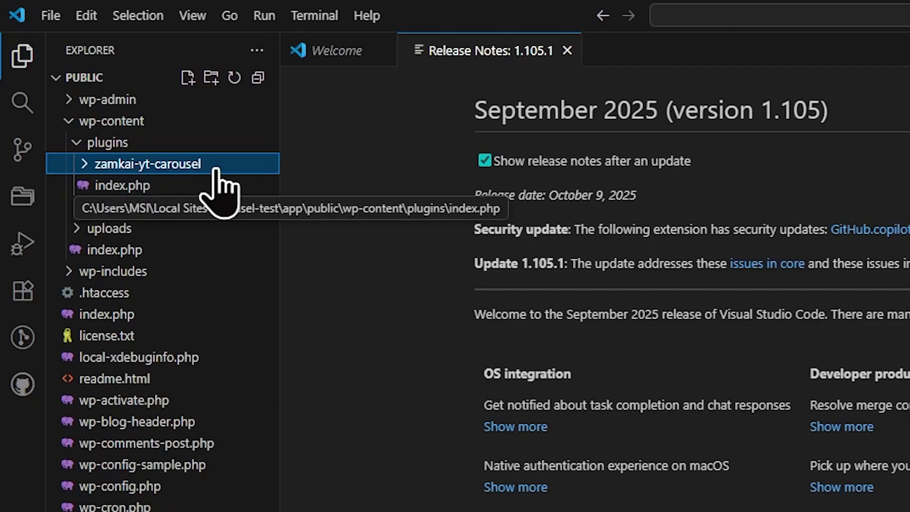
right_click(208, 164)
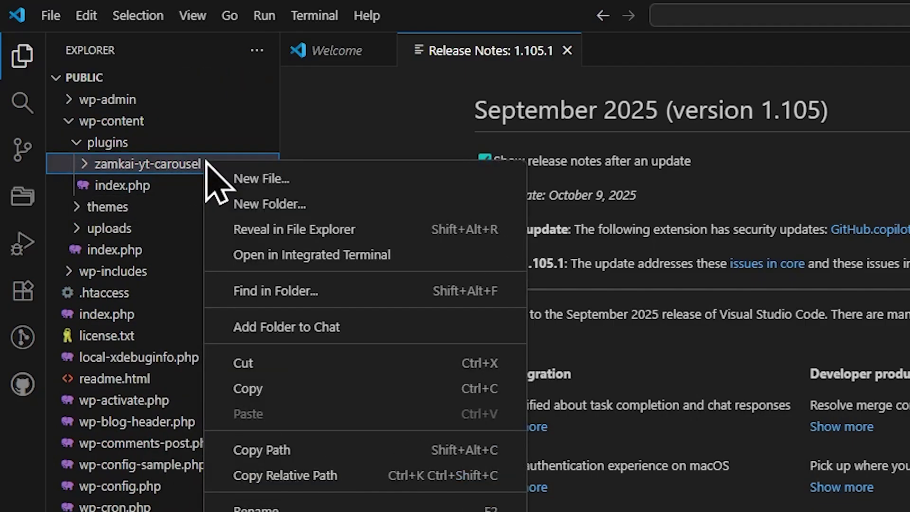
left_click(256, 178)
type("zamkai-yt-carousel.php")
key("Return")
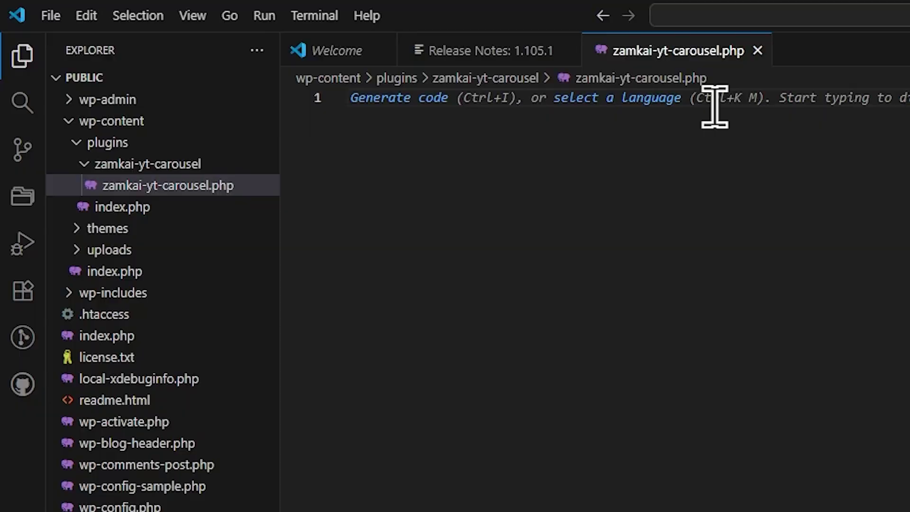
key("ctrl+v")
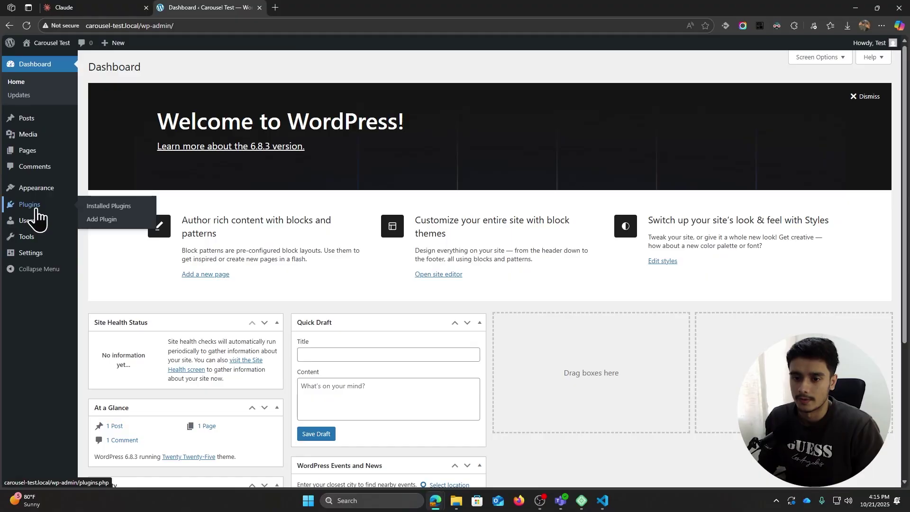
Activate the YouTube Playlist Grid plugin in the Plugins list
left_click(36, 209)
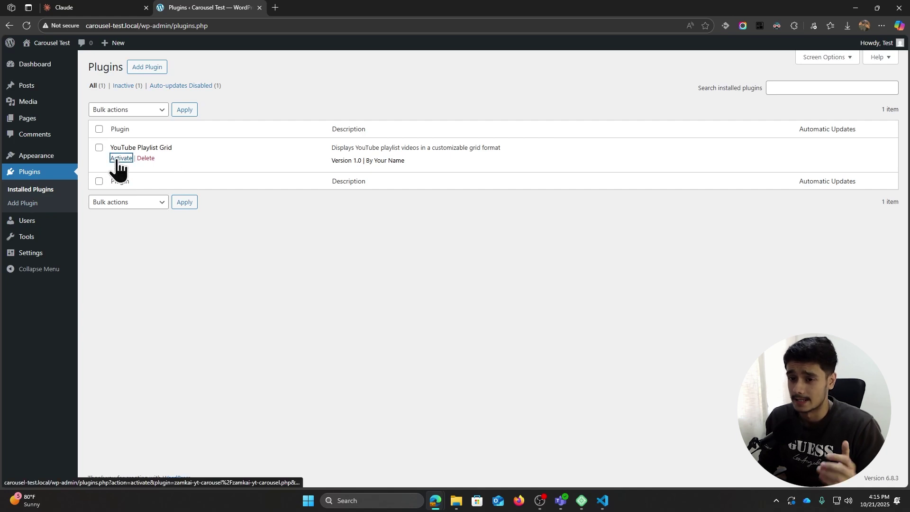
left_click(121, 158)
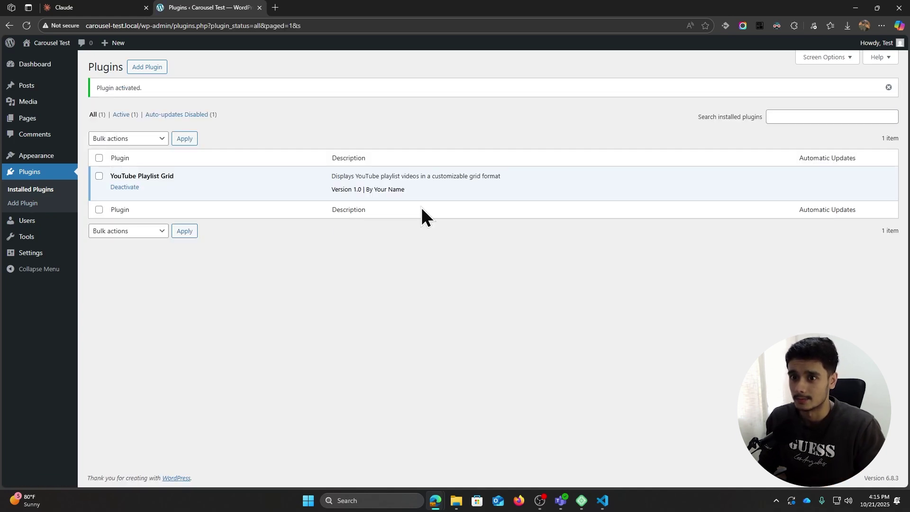
left_click(28, 25)
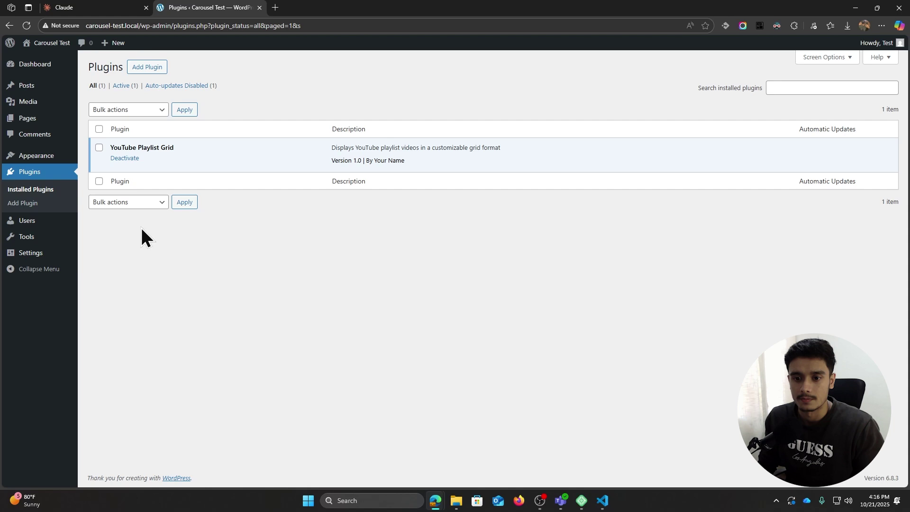
Open Settings > YT Playlist Grid and copy the [youtube_playlist_grid] shortcode
mouse_move(37, 255)
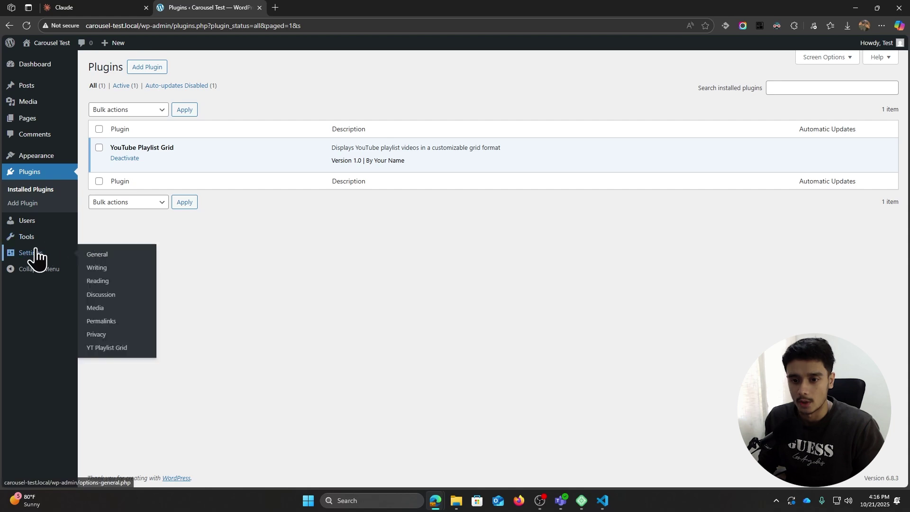
left_click(125, 354)
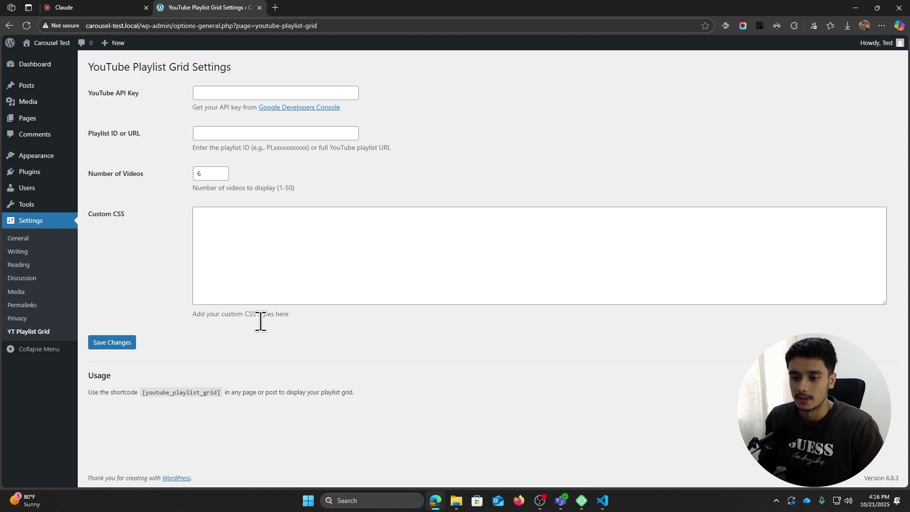
mouse_move(220, 391)
left_mouse_down()
mouse_move(142, 391)
mouse_move(221, 392)
left_mouse_up()
left_click(146, 392)
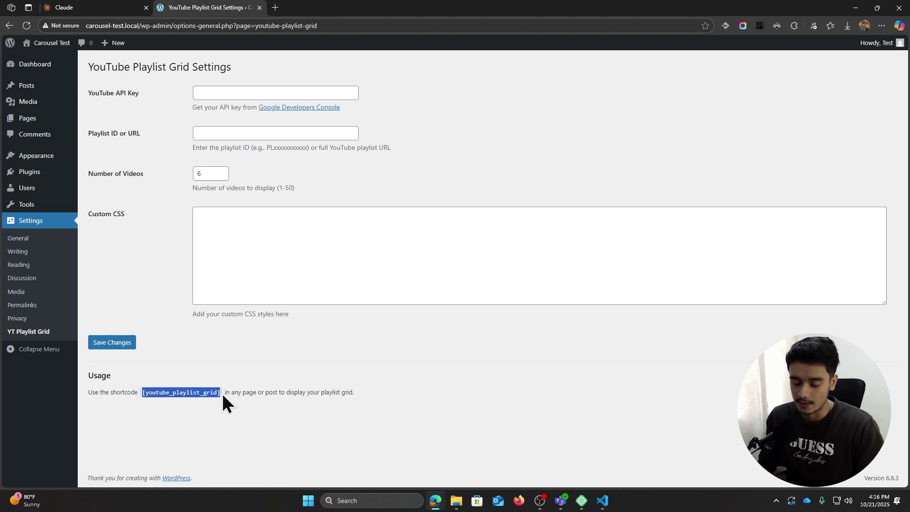
left_click(220, 354)
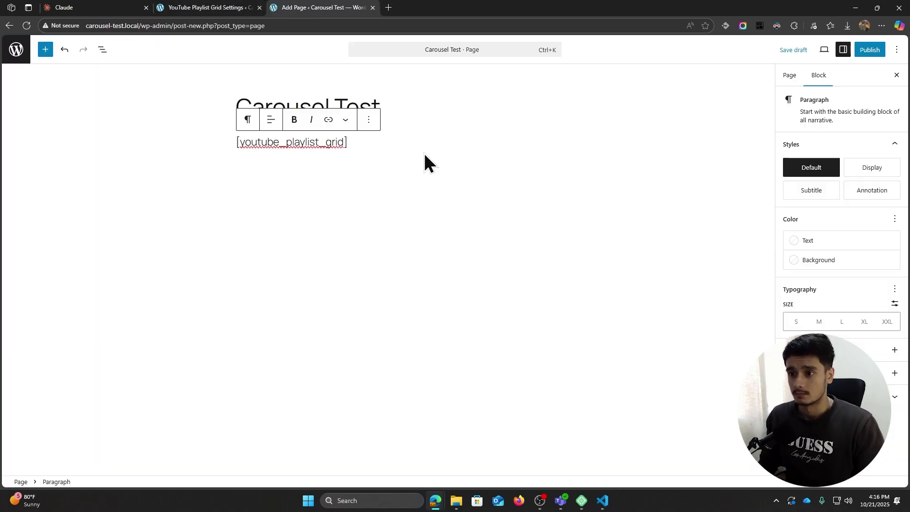
Publish the Carousel Test page with the [youtube_playlist_grid] shortcode and view it live
key("Return")
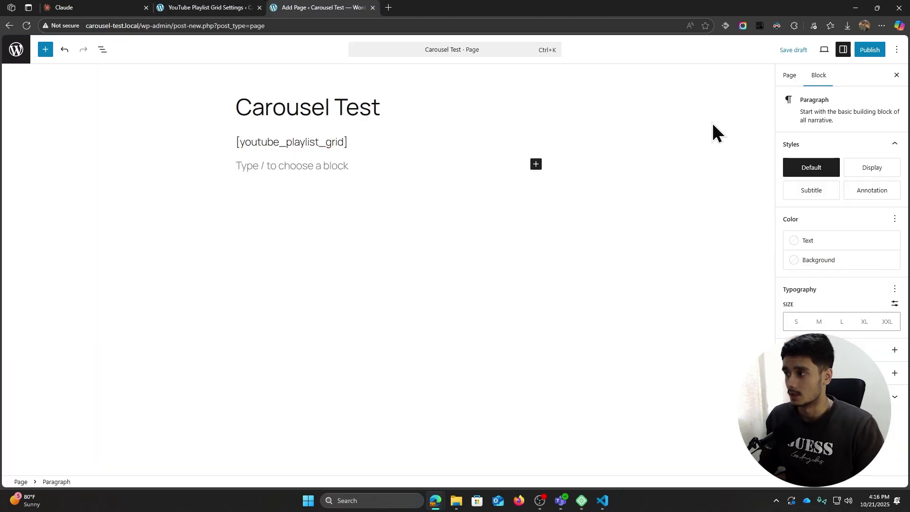
left_click(862, 47)
left_click(874, 54)
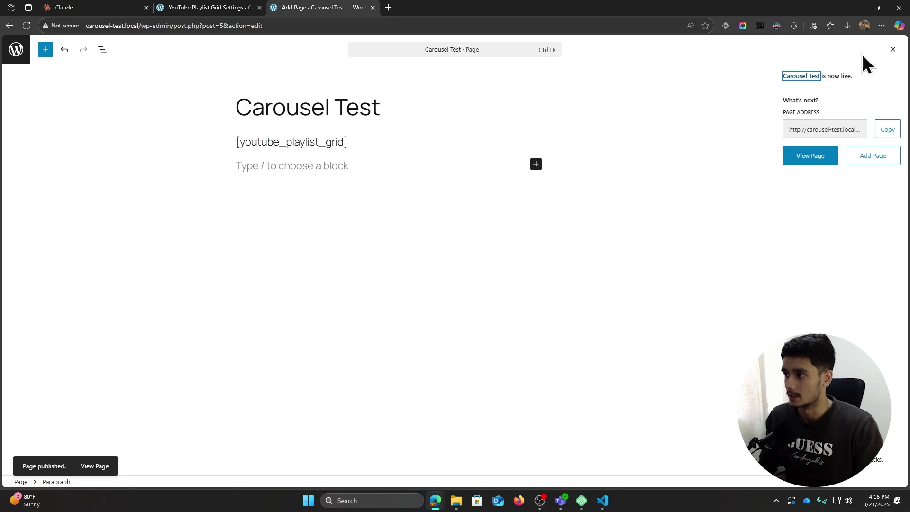
left_click(895, 73)
left_click(812, 49)
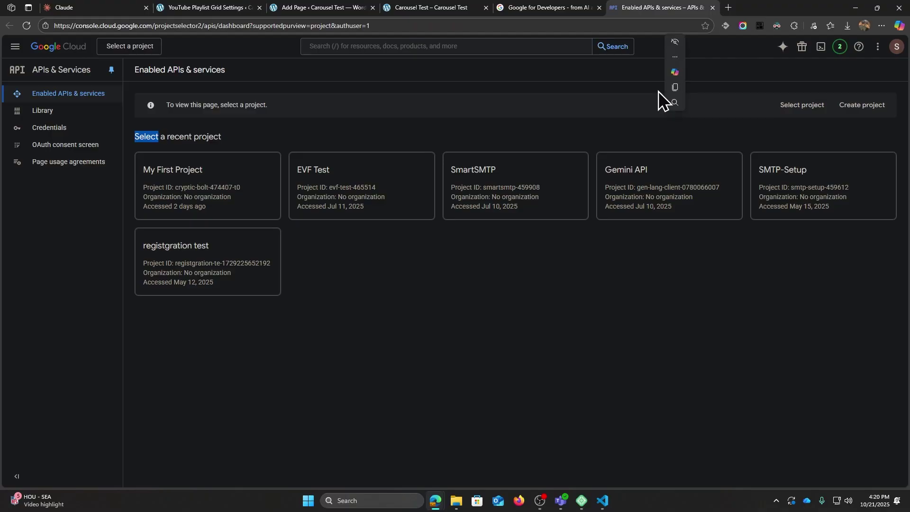
Copy the TechGrill API key from My First Project's credentials
left_click(558, 126)
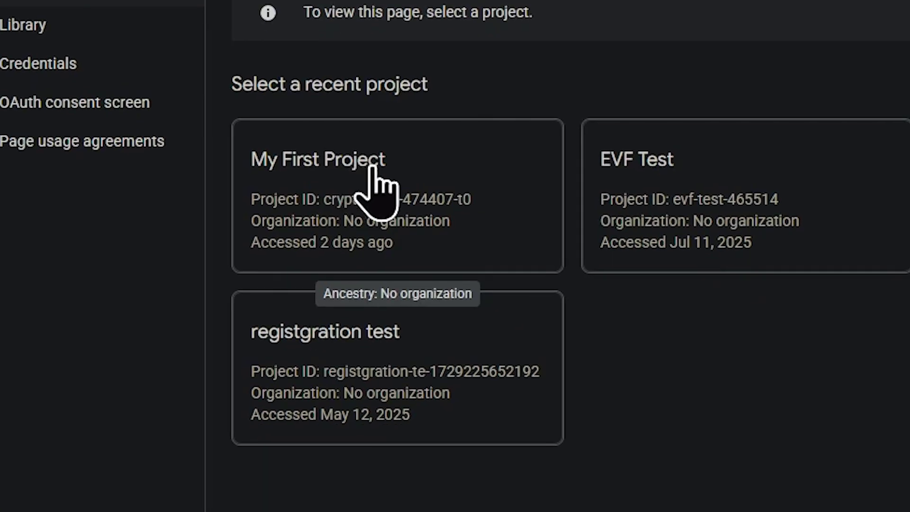
left_click(441, 387)
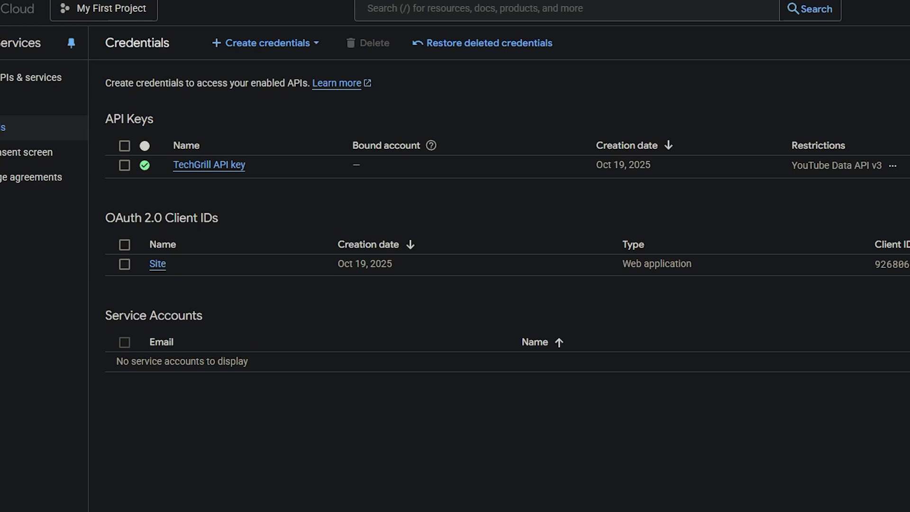
left_click(210, 167)
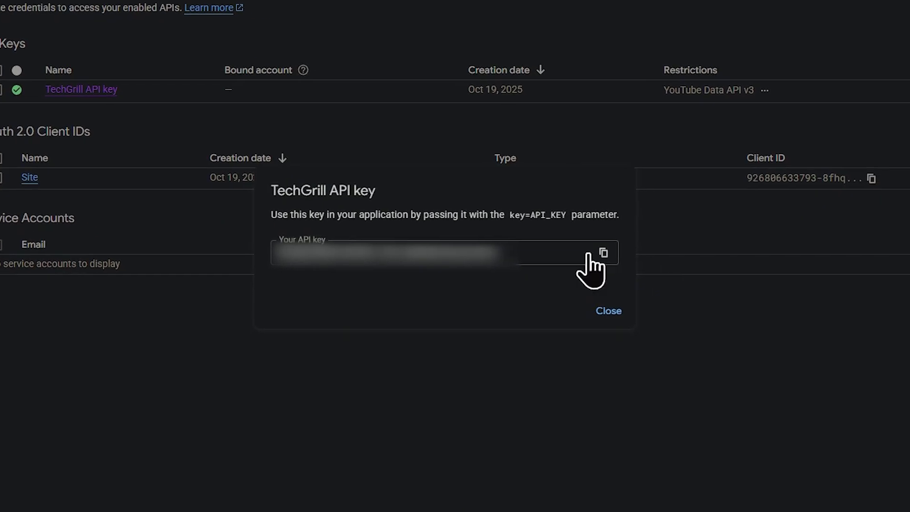
left_click(602, 256)
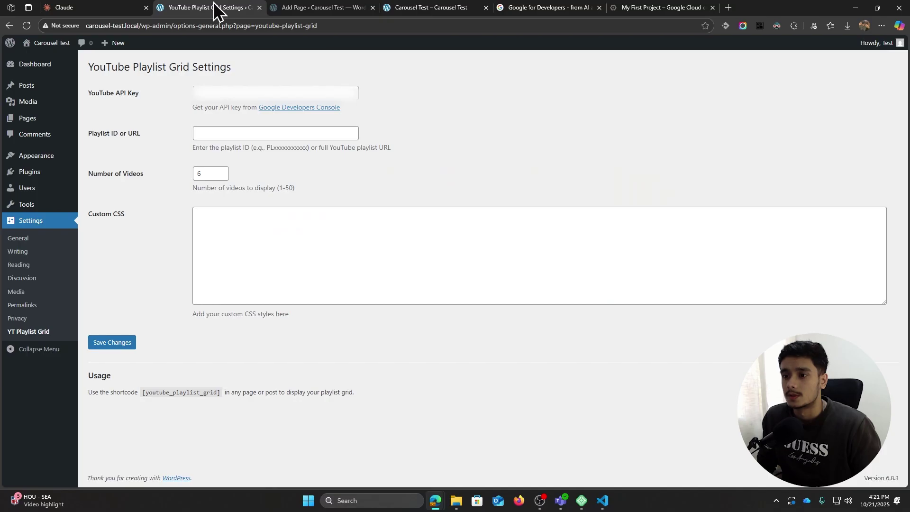
Fill in the API key and the Subscribe to TechGrill playlist URL, then save the settings
left_click(254, 92)
key("ctrl+v")
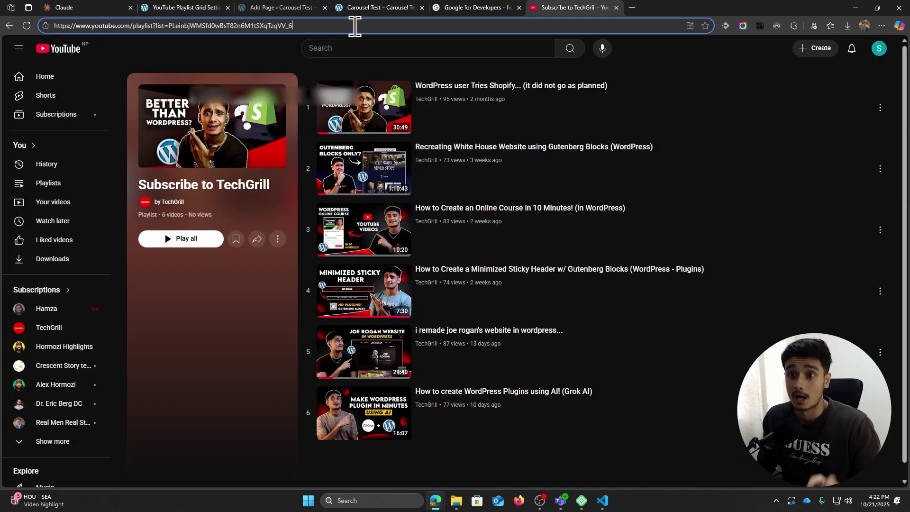
left_click(354, 26)
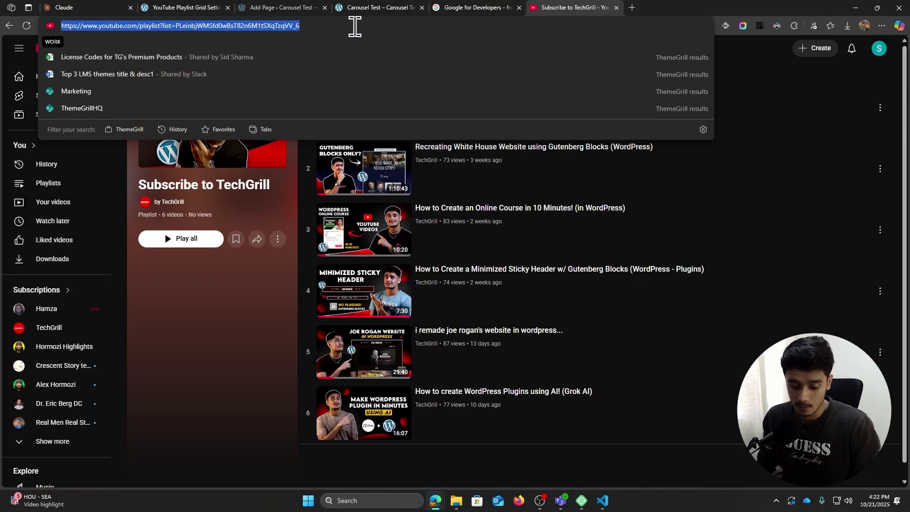
left_click(182, 8)
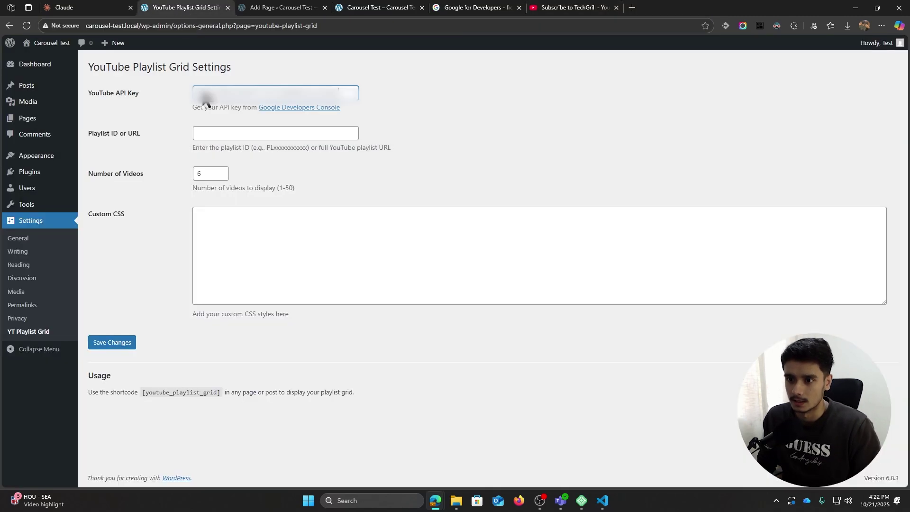
left_click(235, 134)
key("ctrl+v")
left_click(210, 173)
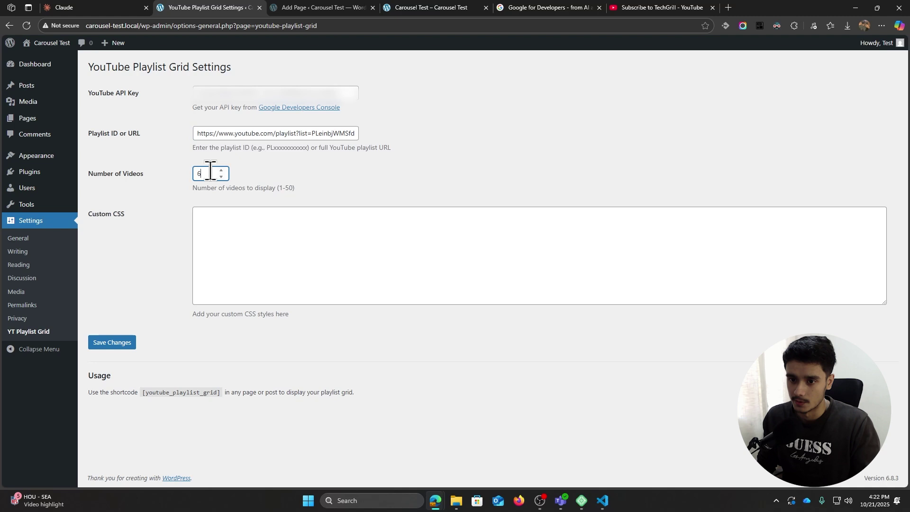
left_click(118, 343)
Reload the Carousel Test page and check the six video cards with their Watch Video buttons
left_click(431, 7)
key("F5")
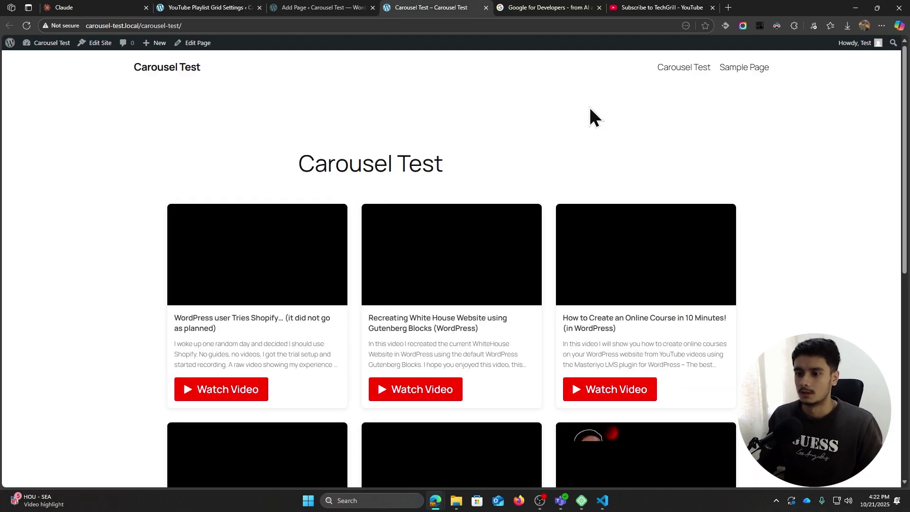
scroll(811, 208, "down", 3)
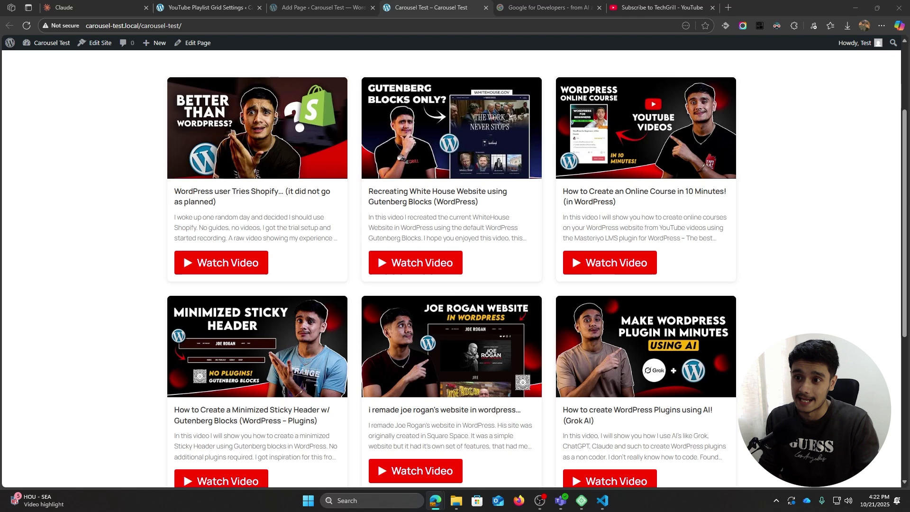
scroll(837, 335, "up", 2)
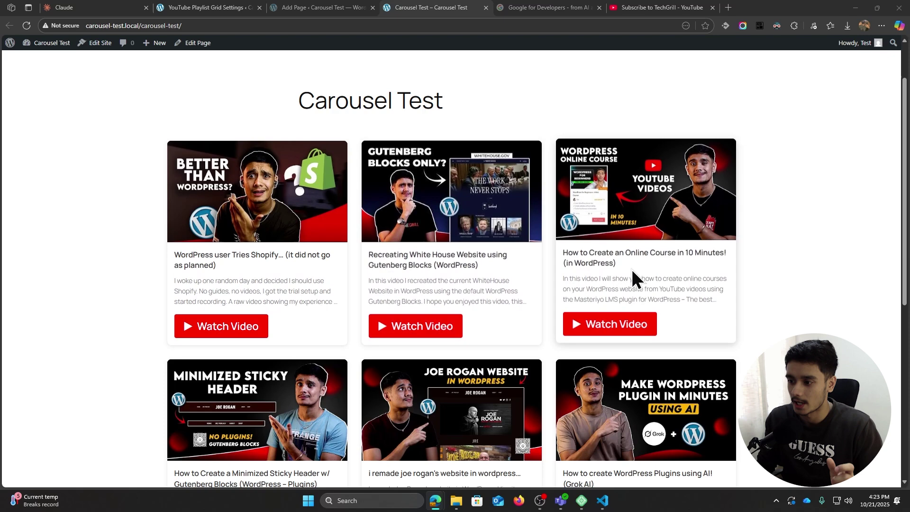
key("alt+Tab")
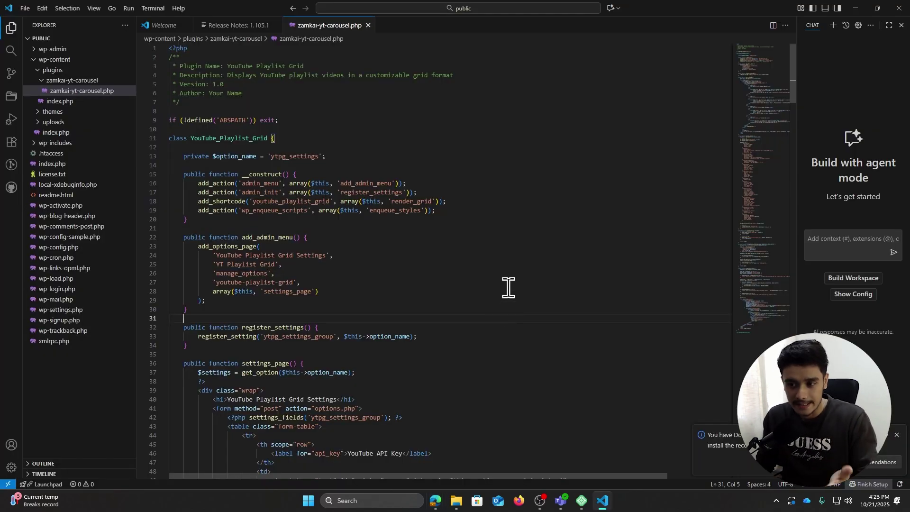
scroll(509, 287, "down", 1)
scroll(510, 288, "up", 1)
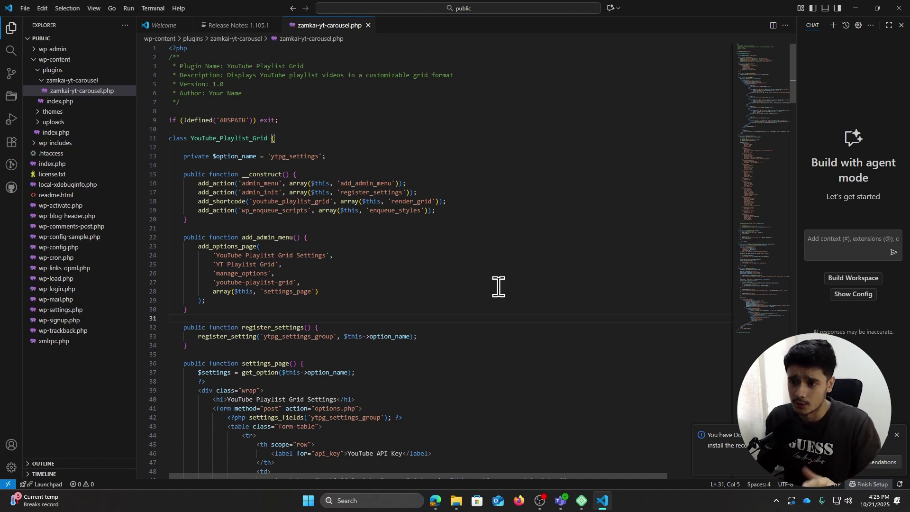
scroll(400, 230, "down", 10)
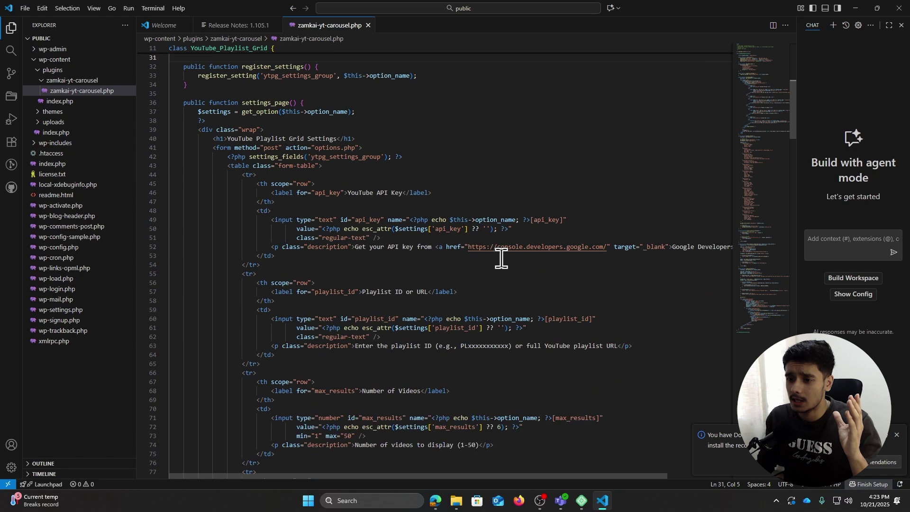
scroll(517, 280, "down", 18)
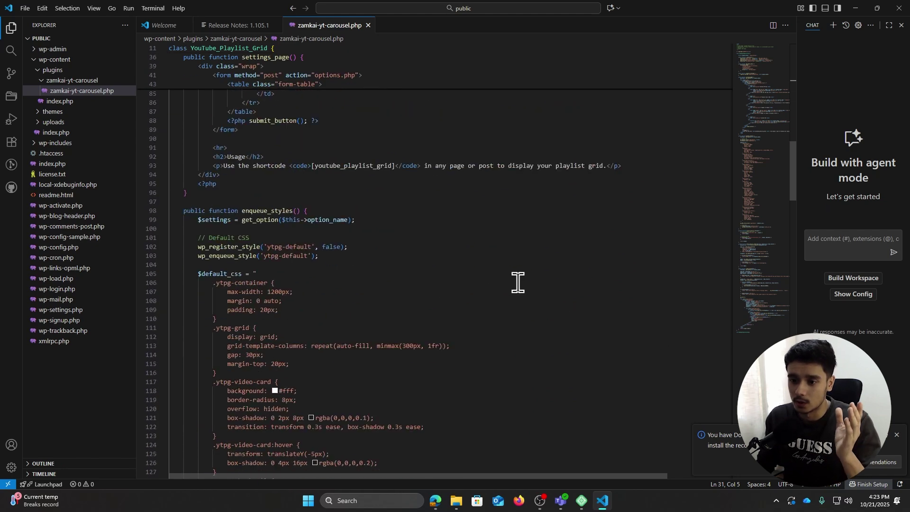
scroll(360, 270, "down", 20)
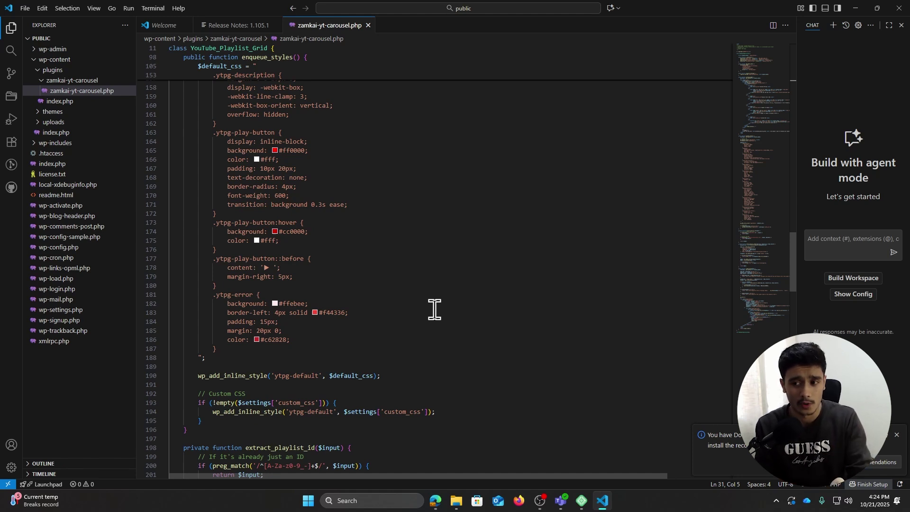
Return to the Carousel Test page and scroll down to the six-card video grid
key("alt+Tab")
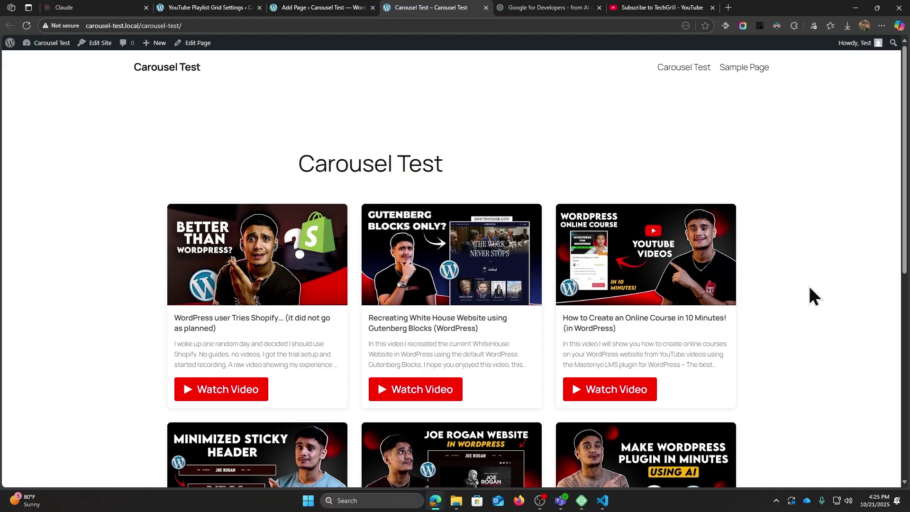
scroll(810, 288, "down", 4)
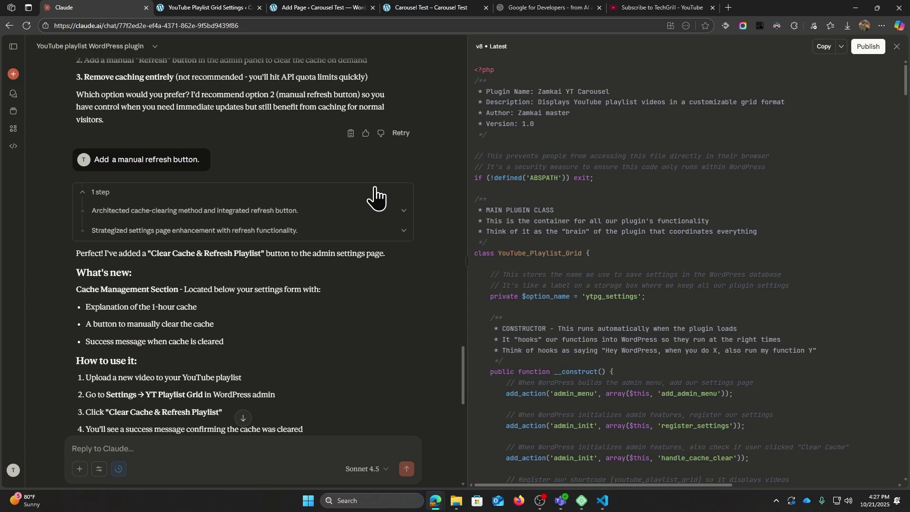
Copy the full v8 plugin code from Claude's artifact and focus zamkai-yt-carousel.php in VS Code
mouse_move(203, 179)
scroll(251, 233, "down", 7)
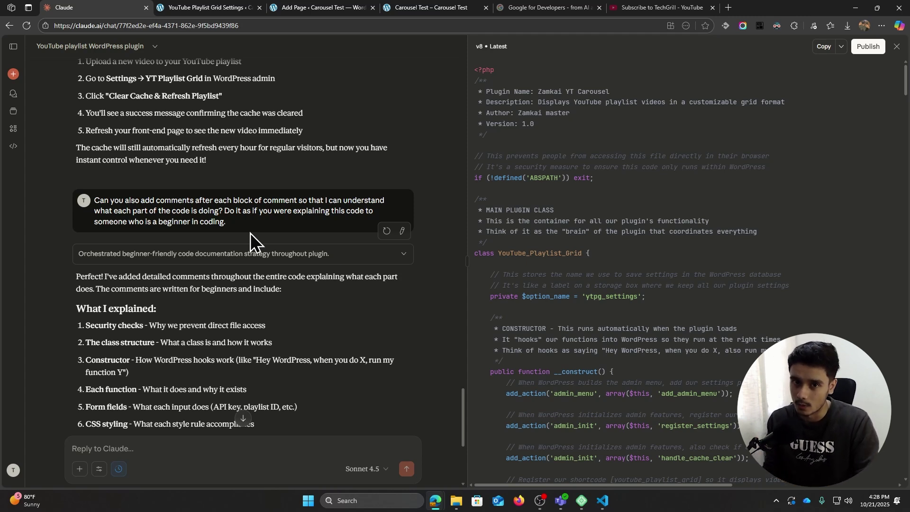
left_click(786, 333)
key("ctrl+a")
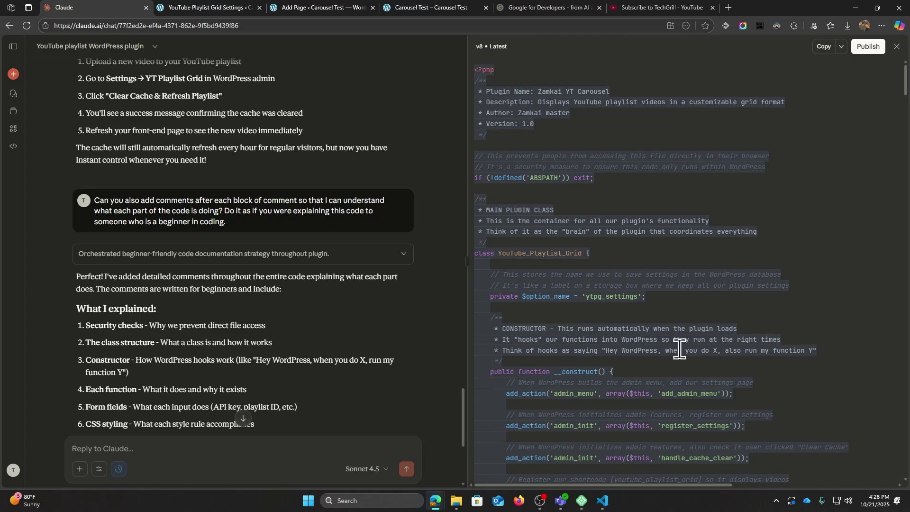
key("alt+Tab")
left_click(387, 328)
Replace zamkai-yt-carousel.php with the new code, save it, and reload the settings page
key("ctrl+a")
key("ctrl+v")
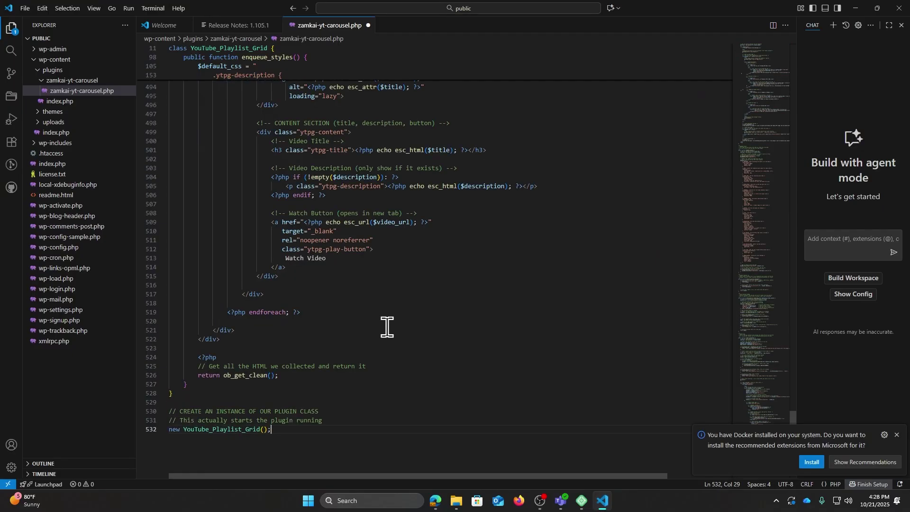
key("alt+Tab")
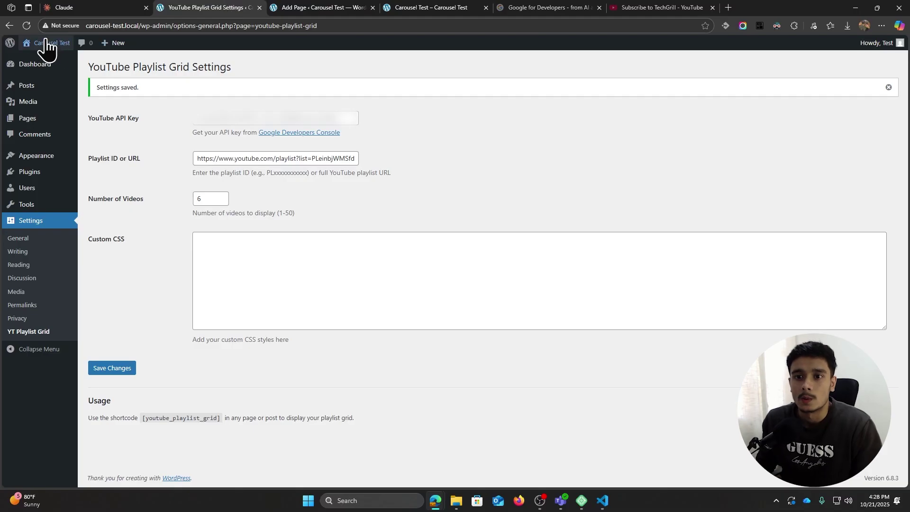
left_click(26, 25)
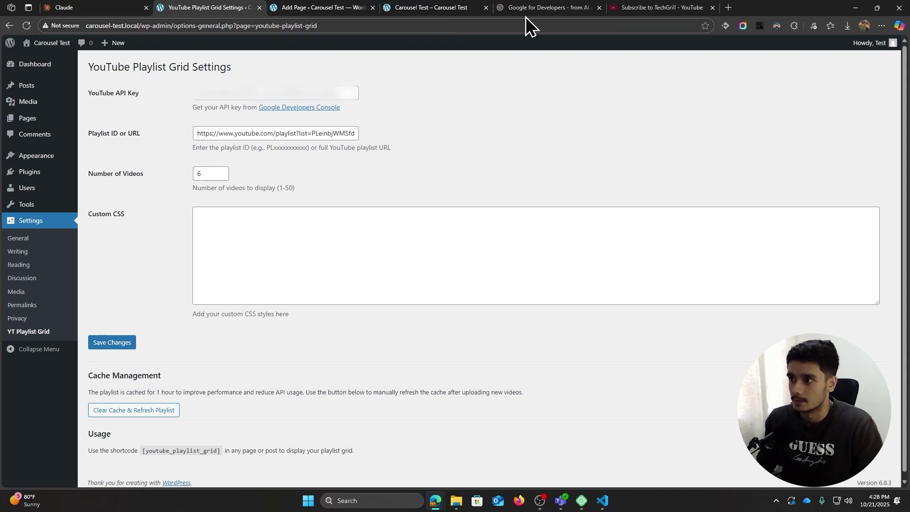
Run Clear Cache & Refresh Playlist, then view the grid on the Carousel Test page
left_click(638, 7)
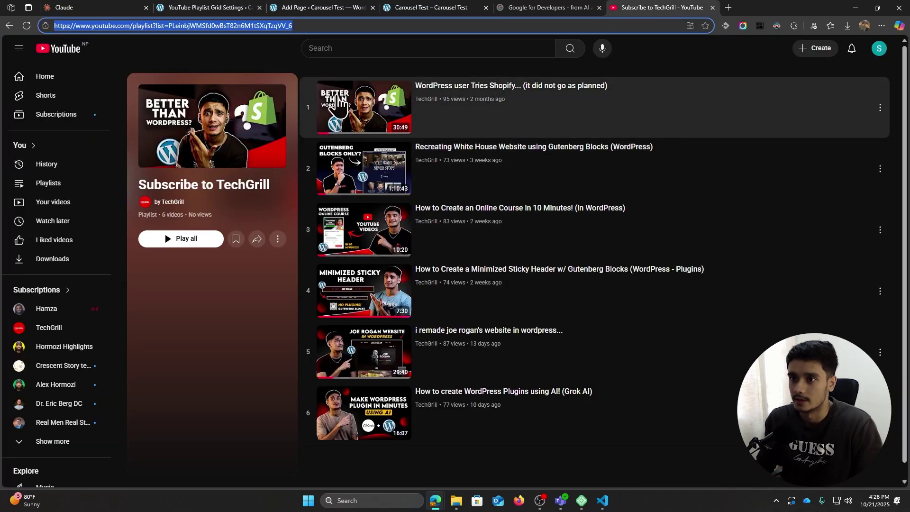
left_click(219, 7)
scroll(489, 206, "down", 1)
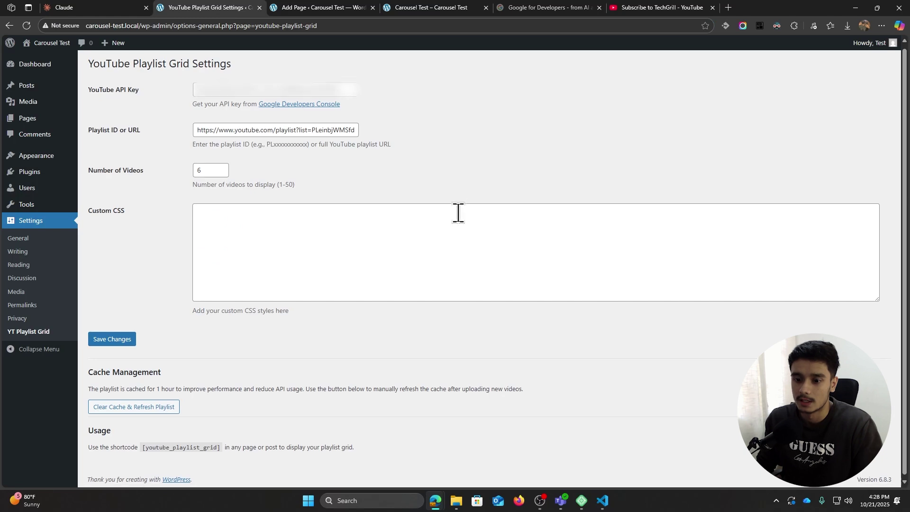
left_click(142, 407)
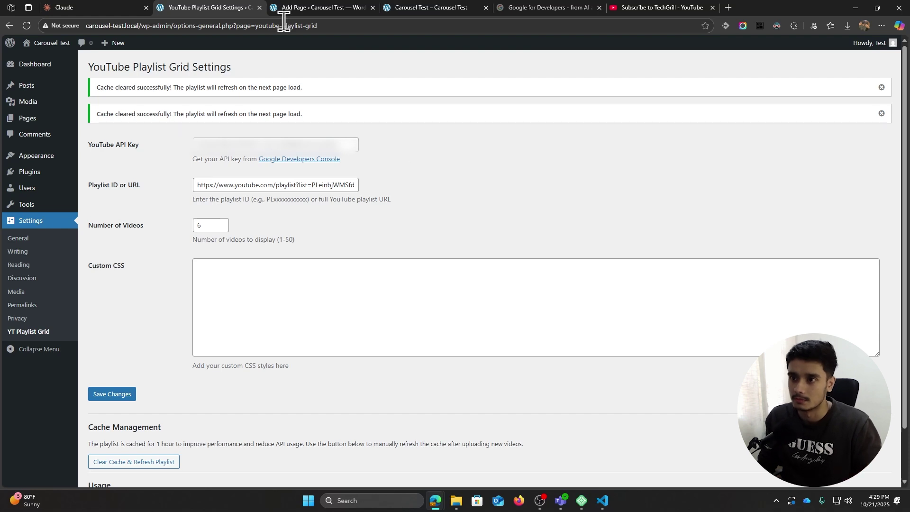
left_click(429, 8)
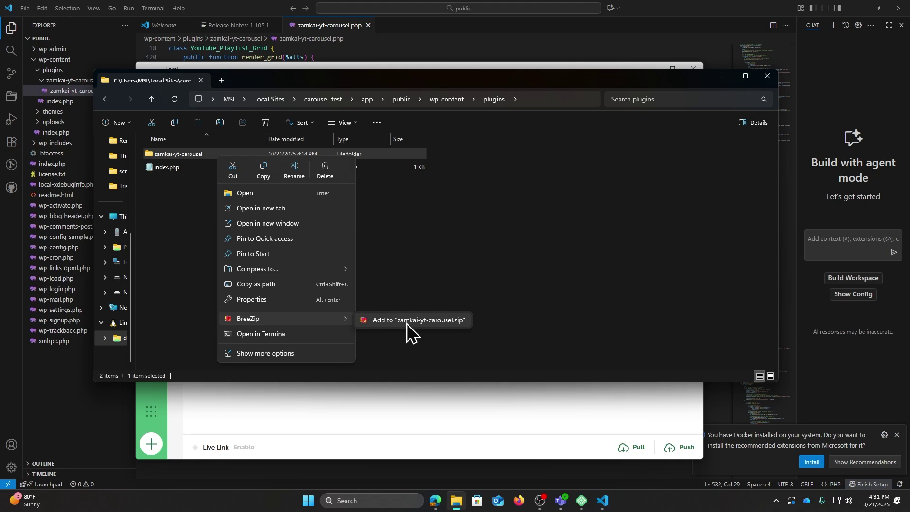
Compress the plugin folder into zamkai-yt-carousel.zip with Bandizip
left_click(407, 324)
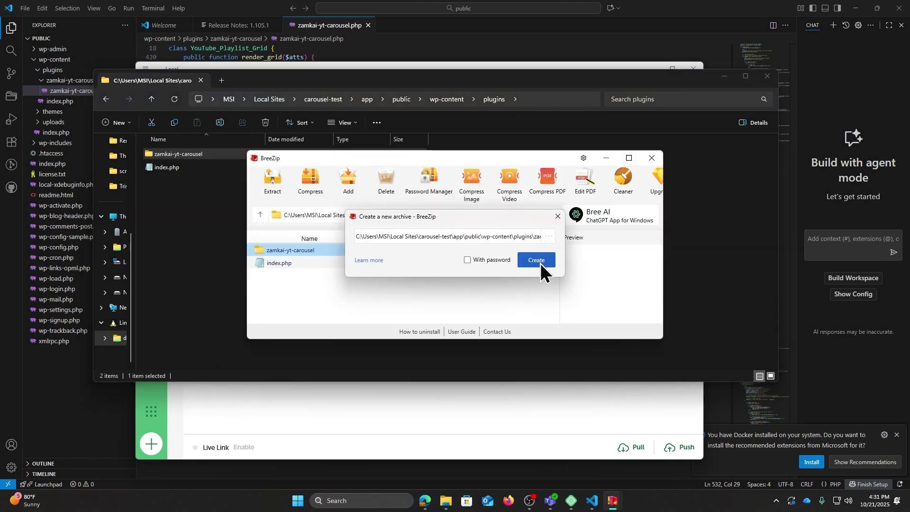
left_click(541, 262)
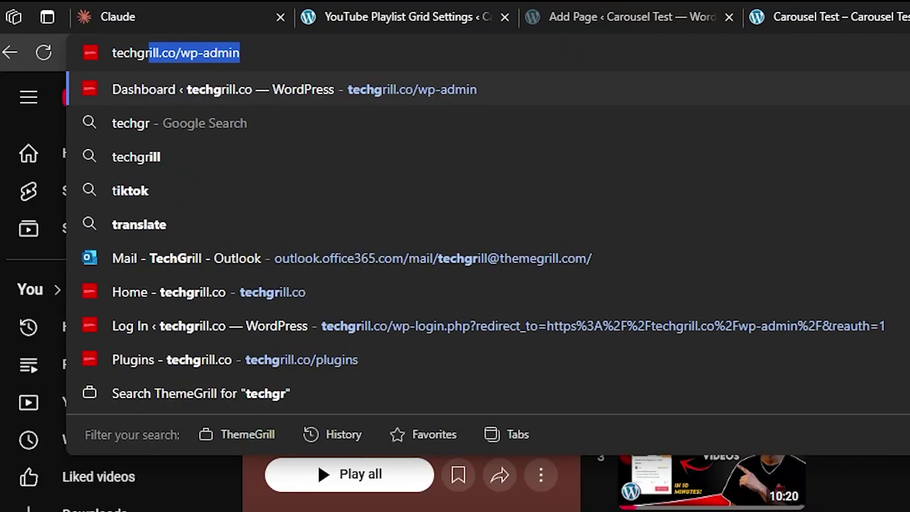
Open the techgrill.co/wp-admin dashboard and upload the zamkai-yt-carousel.zip plugin
type("ill.co")
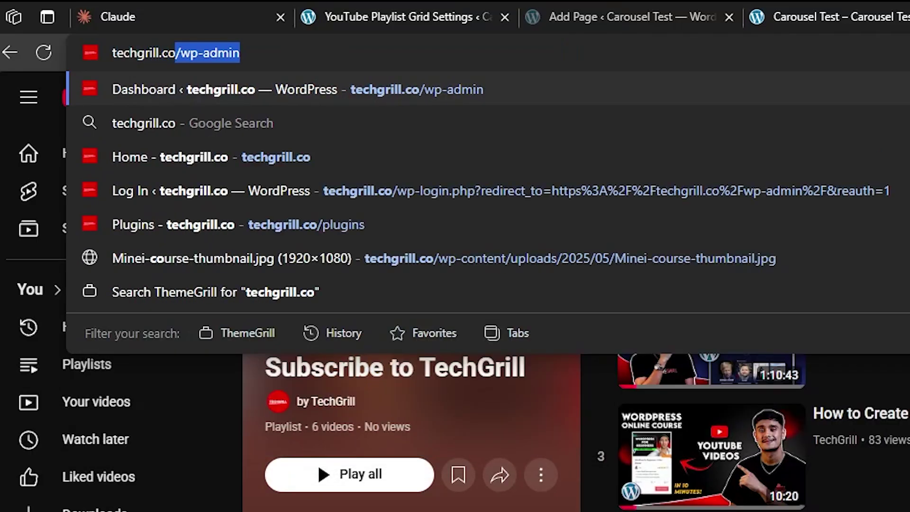
key("Return")
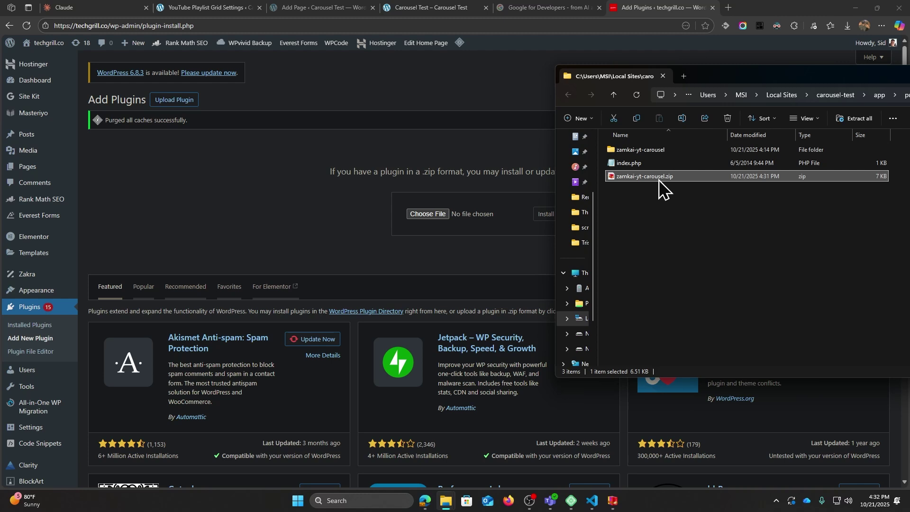
left_click_drag(605, 187, 428, 225)
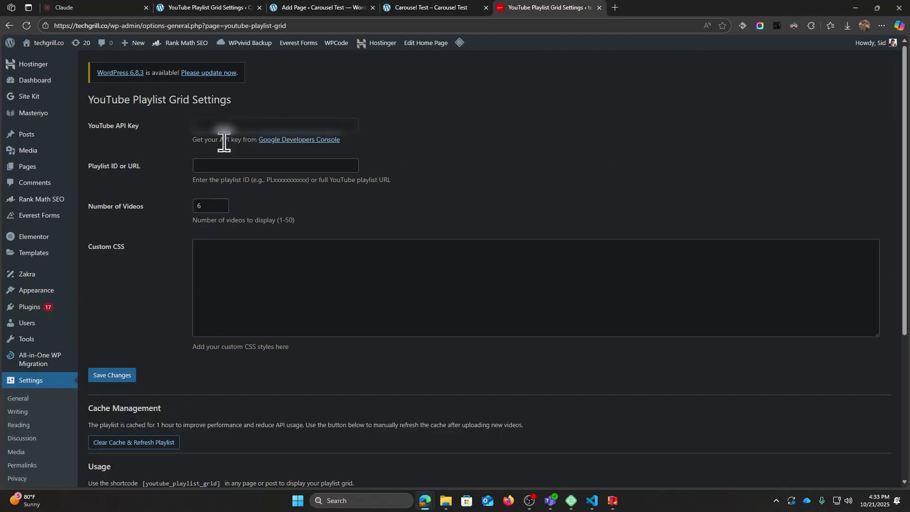
Enter the YouTube API key and playlist URL in the plugin settings and save them
key("ctrl+v")
left_click(222, 165)
key("ctrl+v")
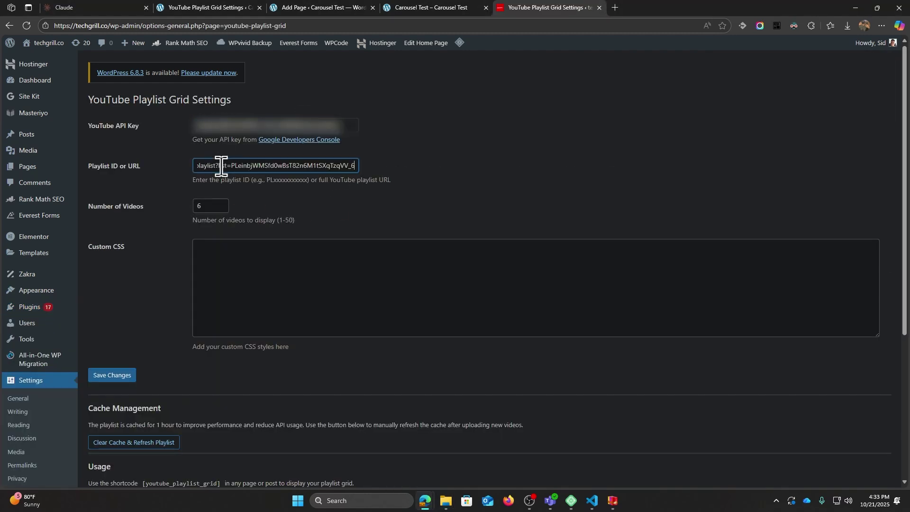
left_click(119, 376)
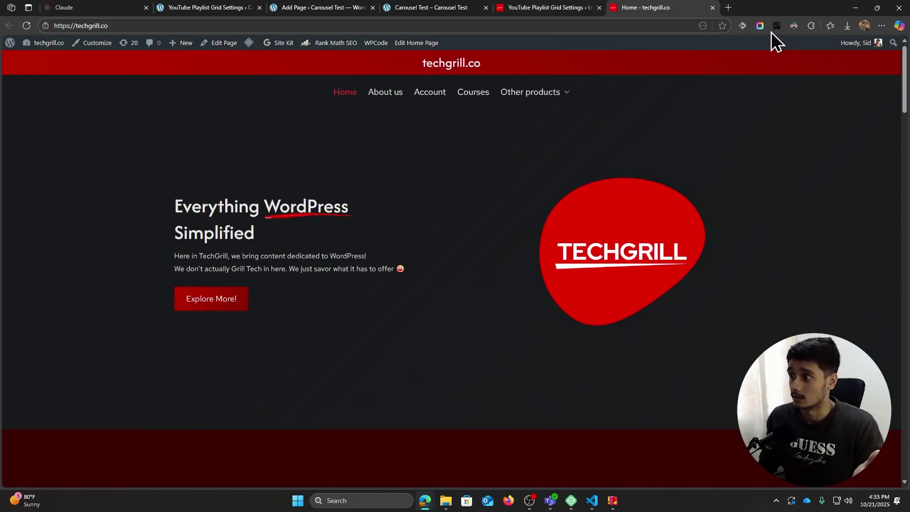
Turn off Dark Reader for techgrill.co and review the three-column video grid
left_click(794, 26)
left_click(732, 63)
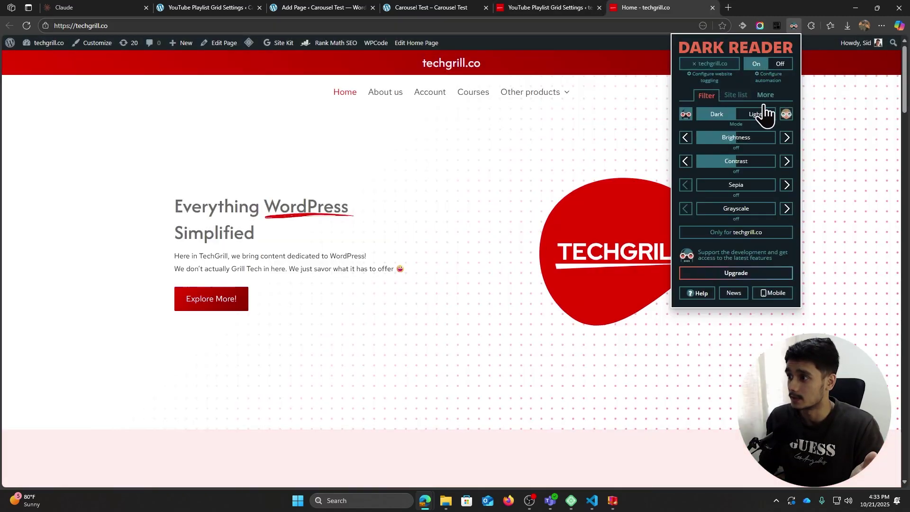
left_click(559, 135)
scroll(742, 278, "down", 15)
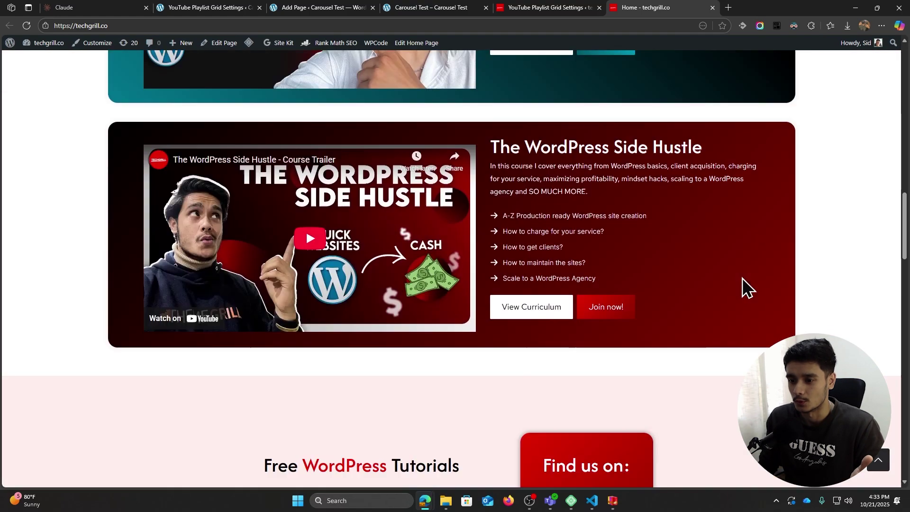
scroll(742, 278, "down", 10)
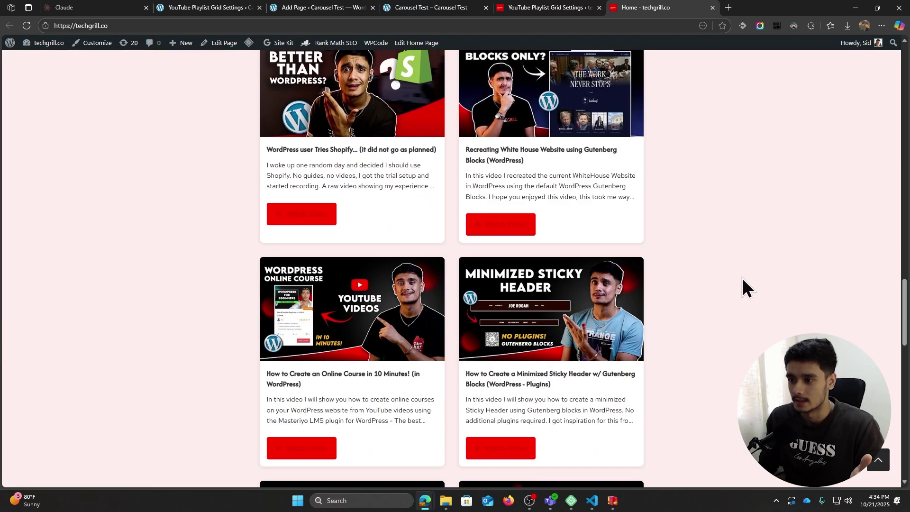
scroll(742, 279, "down", 5)
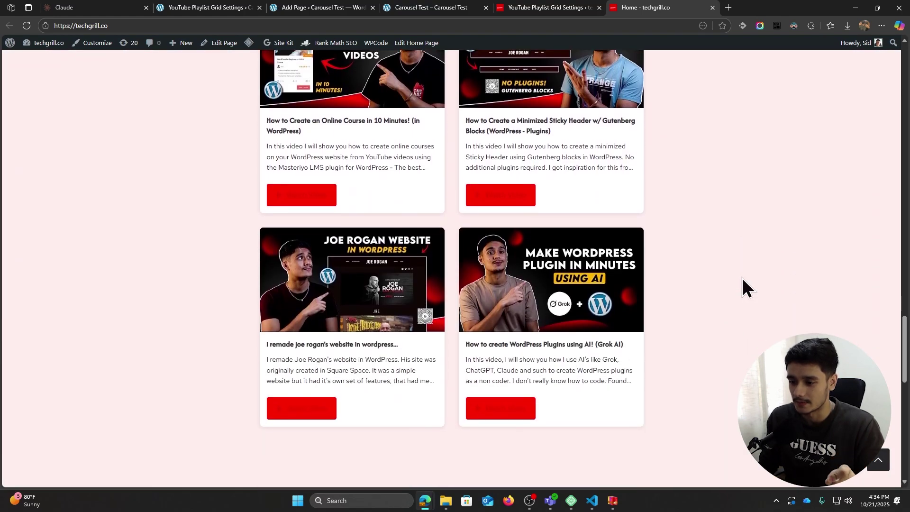
scroll(743, 279, "up", 4)
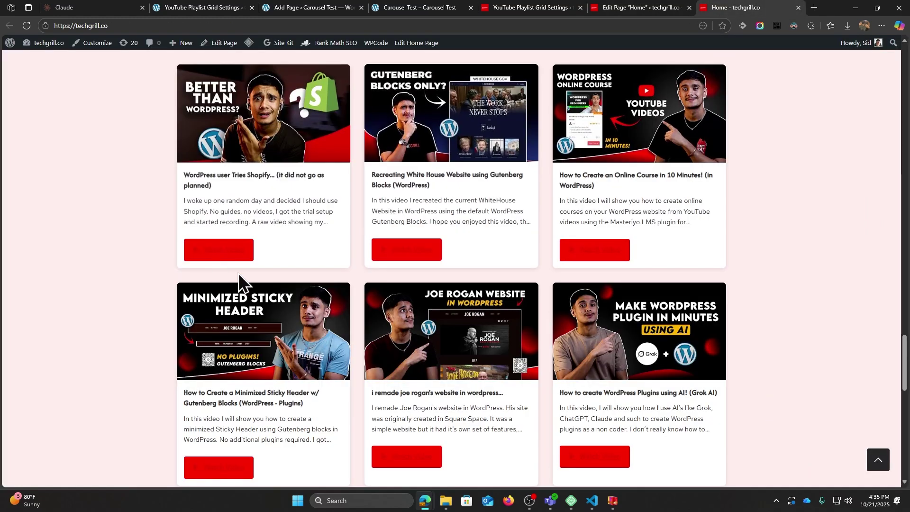
Inspect the Watch Video button's code in DevTools
right_click(204, 251)
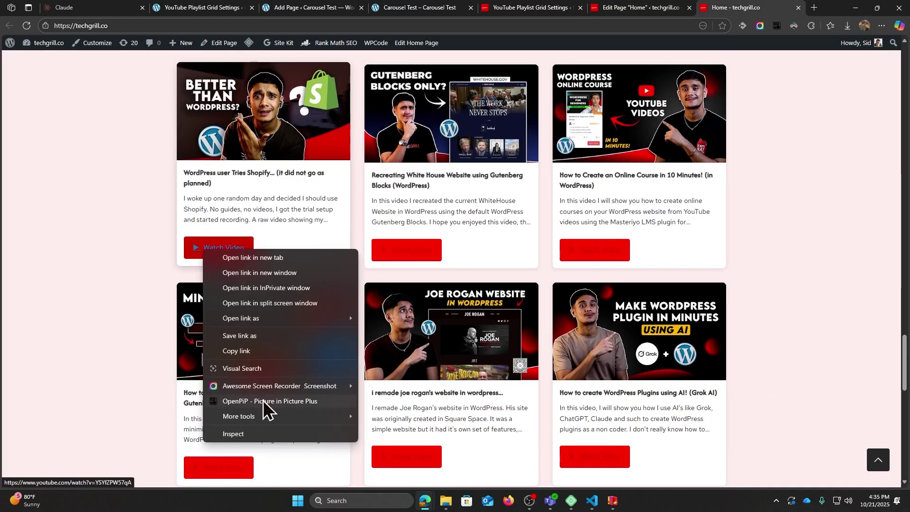
left_click(233, 434)
left_click_drag(402, 64, 510, 36)
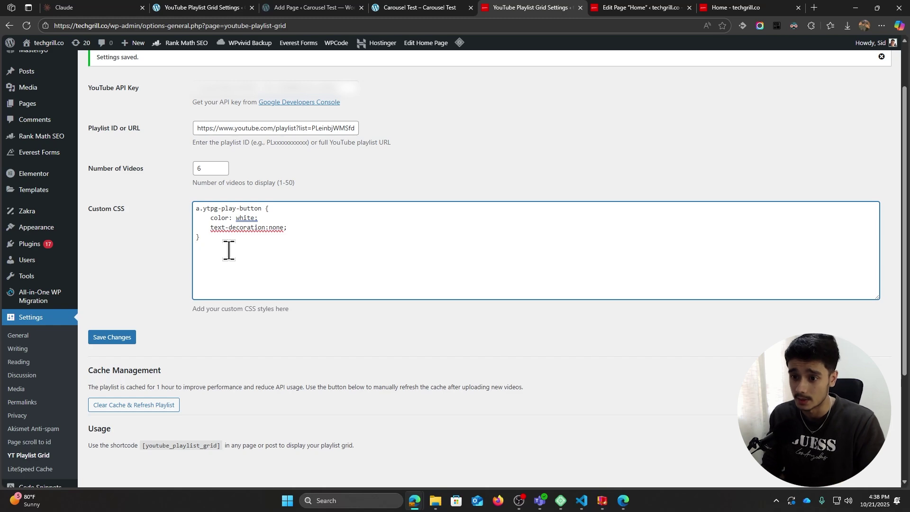
Add the a.ytpg-play-button:hover rule to Custom CSS, save, and check the home-page buttons
type("a.ytpg-play-button:hover {     color: white;     text-decoration:none; }")
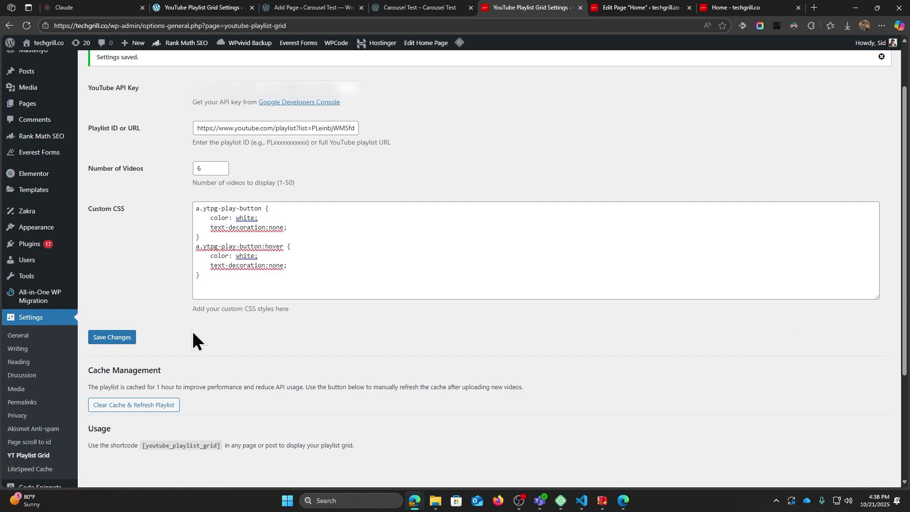
left_click(109, 338)
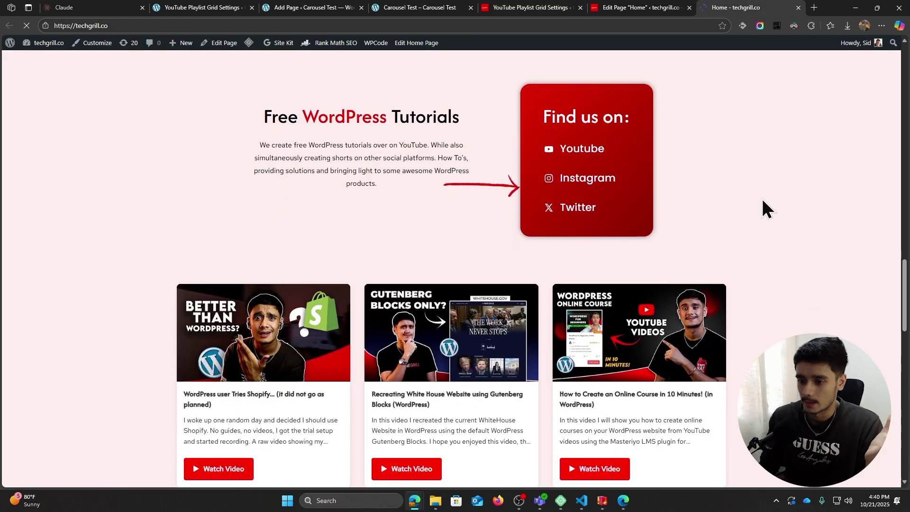
scroll(762, 207, "down", 3)
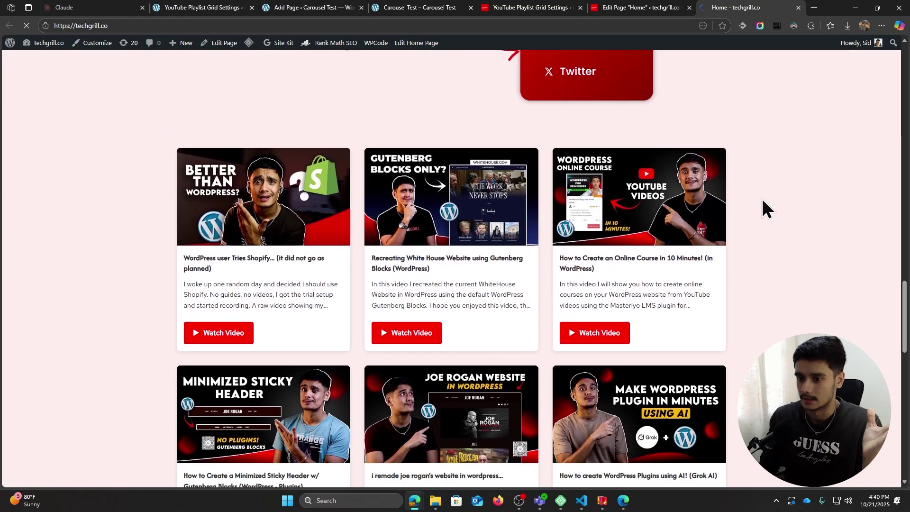
scroll(763, 199, "down", 4)
scroll(762, 200, "up", 1)
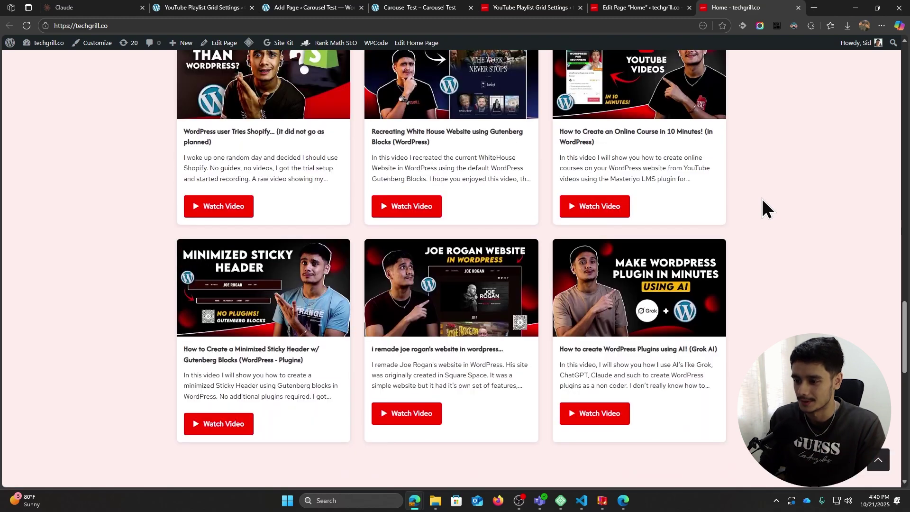
scroll(763, 199, "up", 1)
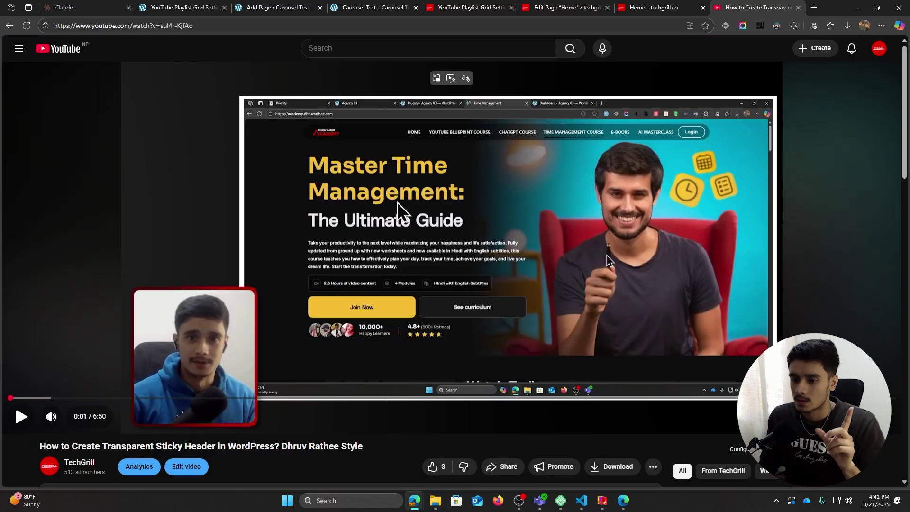
Like the Transparent Sticky Header video and save it to the Subscribe to TechGrill playlist
scroll(374, 327, "down", 3)
left_click(432, 340)
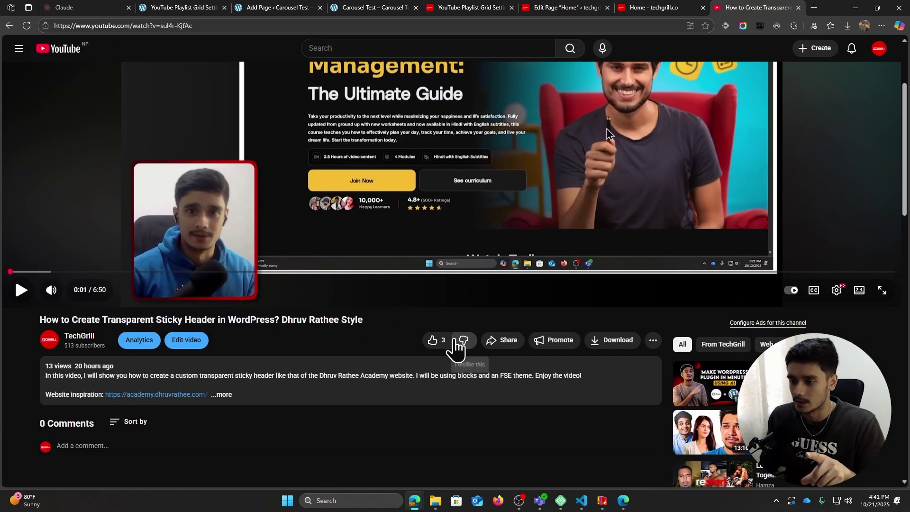
scroll(339, 342, "down", 1)
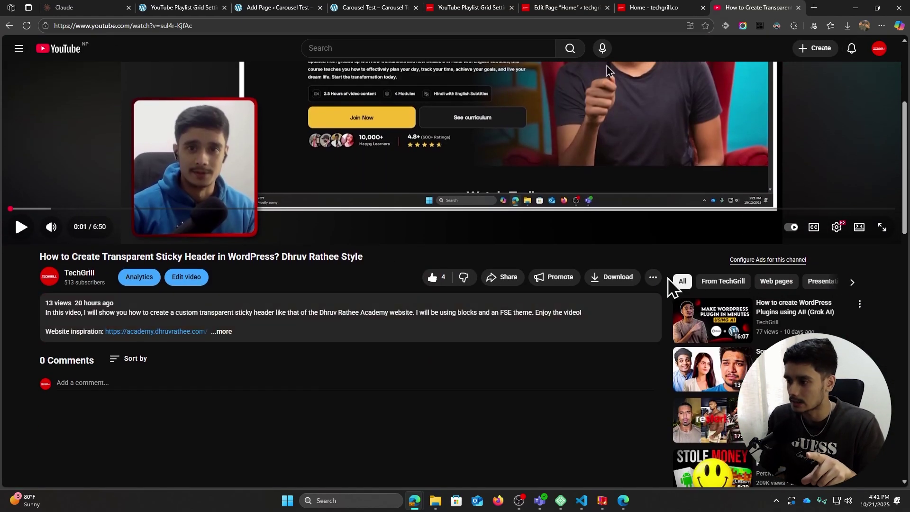
left_click(653, 277)
left_click(678, 317)
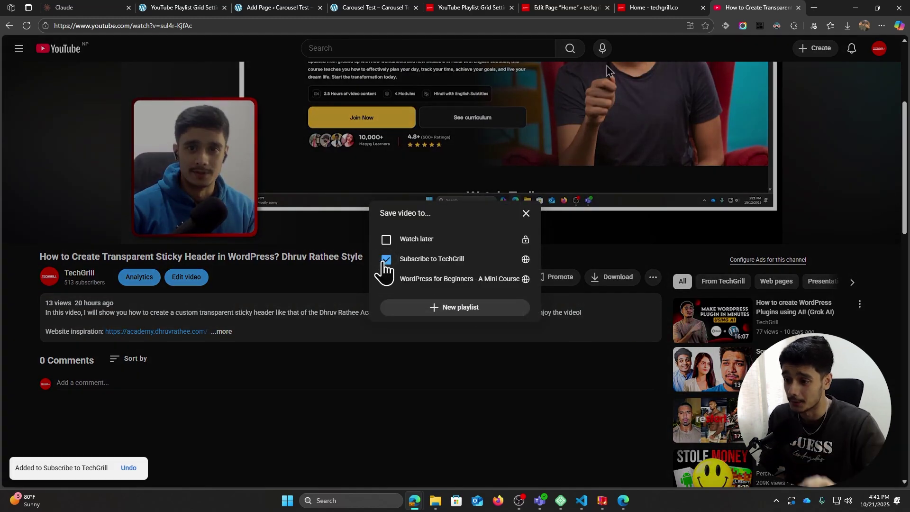
left_click(457, 463)
left_click(646, 7)
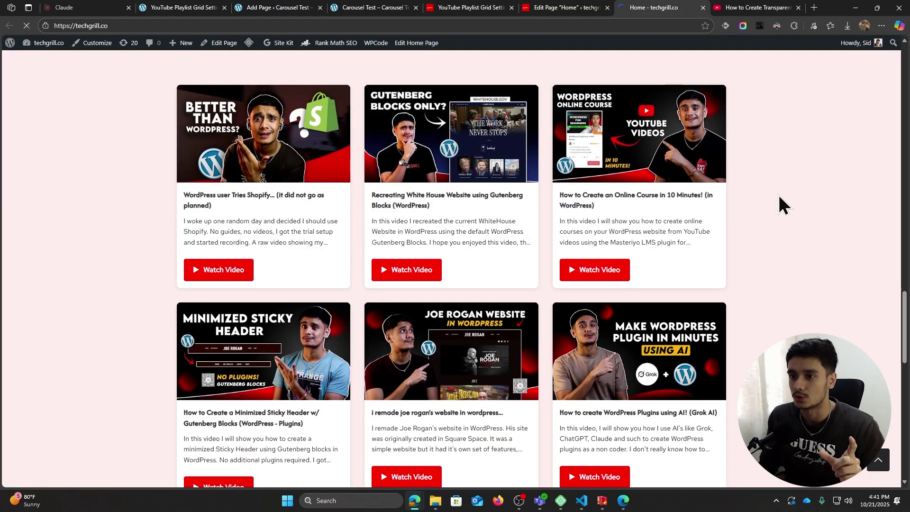
Reload the home page, refresh the playlist cache in settings, and return to the home page
key("F5")
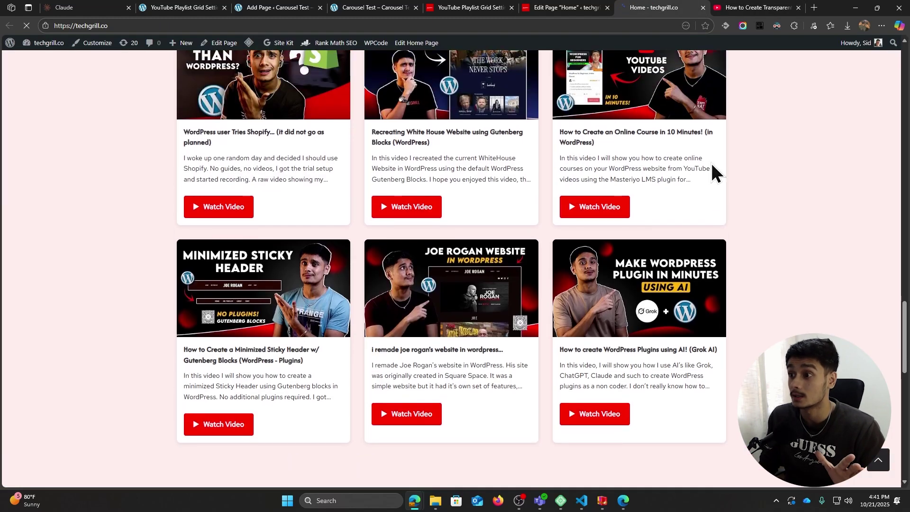
left_click(480, 9)
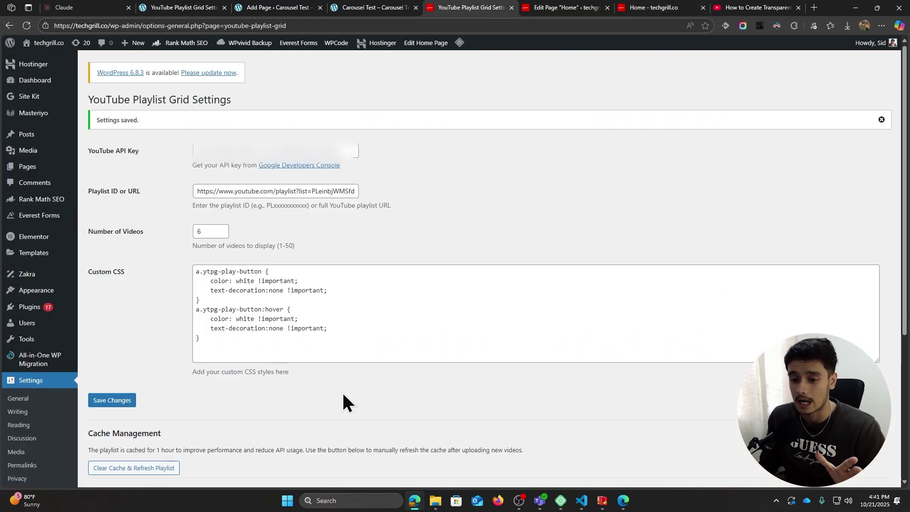
scroll(342, 402, "down", 1)
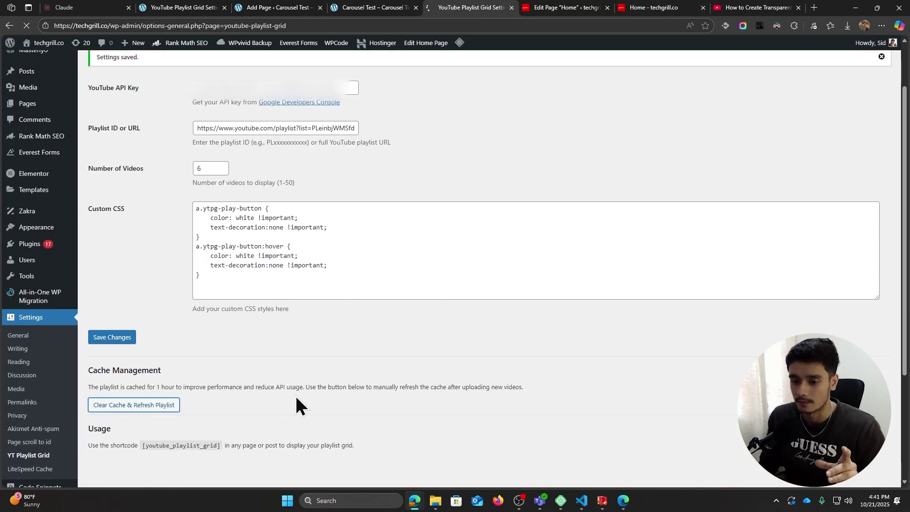
key("ctrl+Tab")
key("ctrl+Tab")
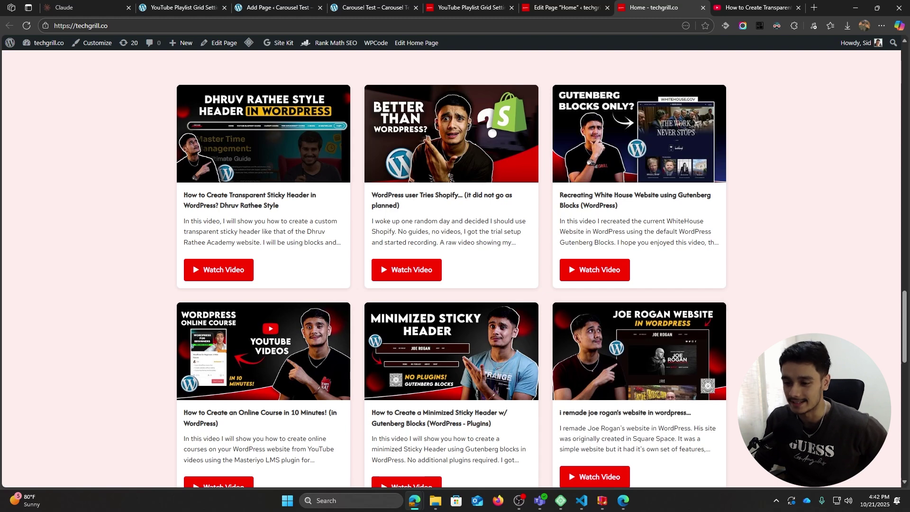
Check the first cards' titles to confirm Transparent Sticky Header now leads the grid
left_click_drag(184, 195, 297, 209)
left_click_drag(374, 197, 417, 207)
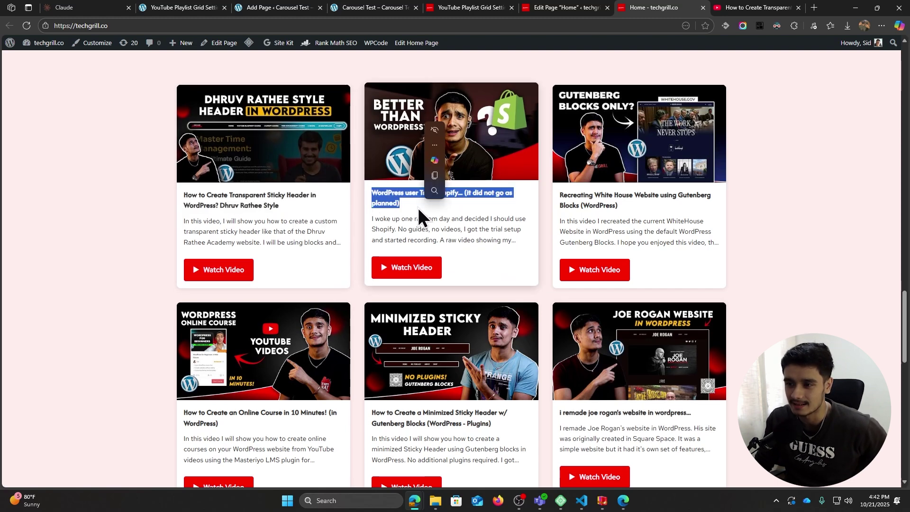
left_click(406, 206)
scroll(825, 270, "down", 1)
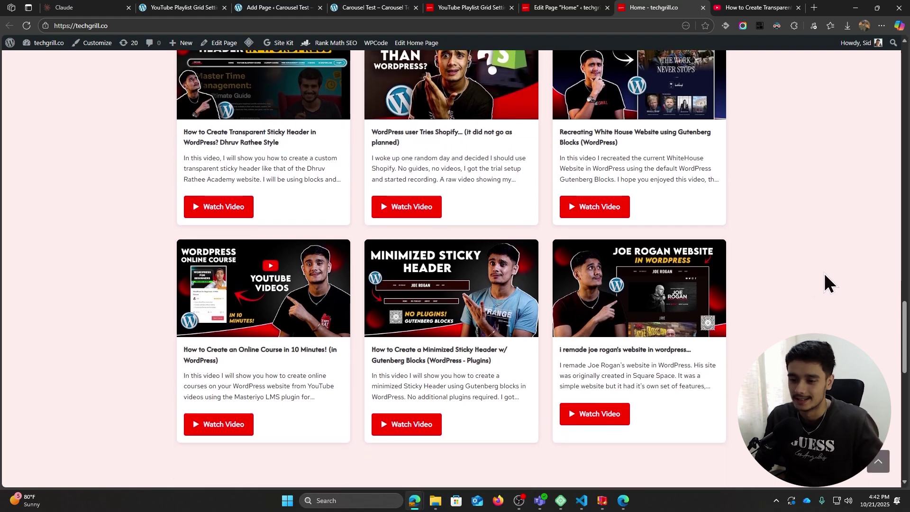
scroll(784, 358, "up", 1)
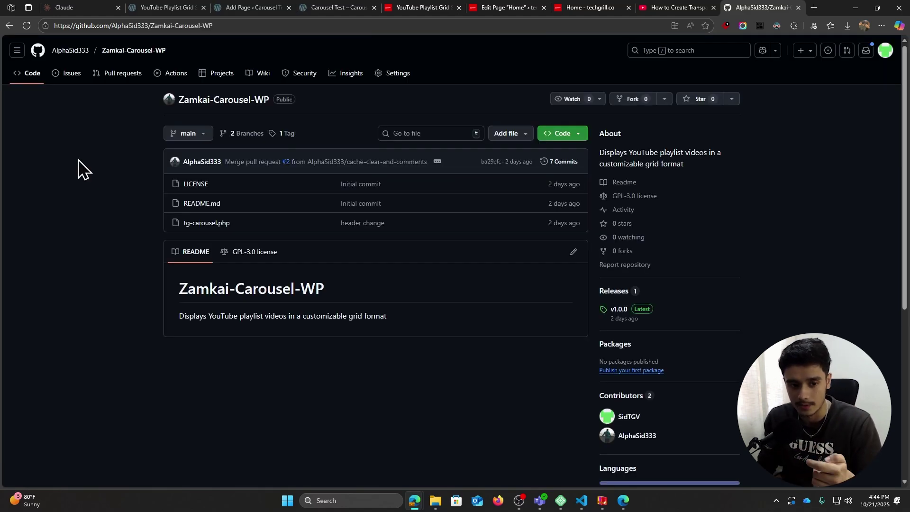
Switch windows to bring up the Zamkai-Carousel-WP repository page on GitHub
key("alt+Tab")
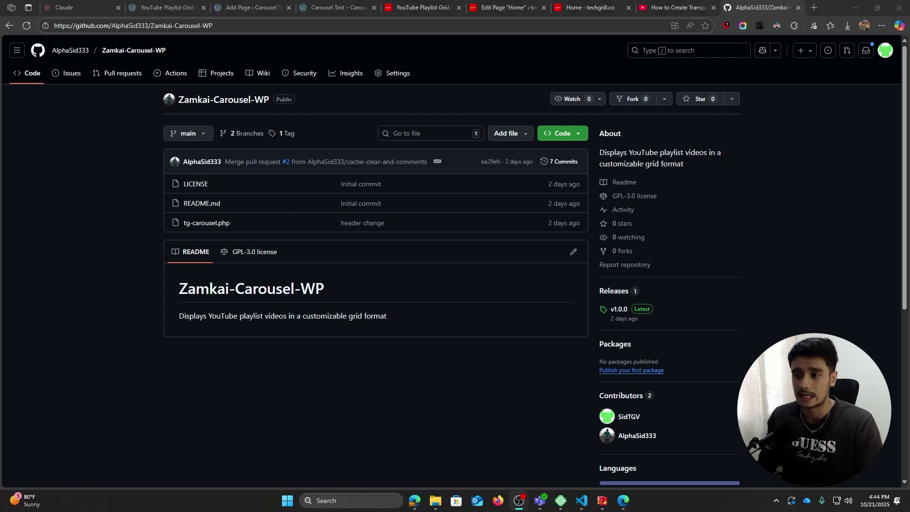